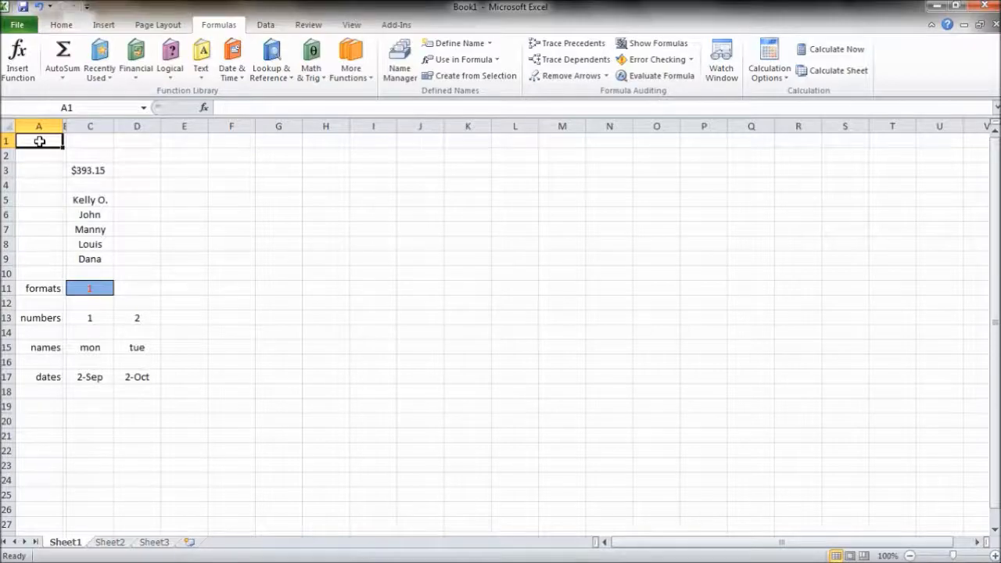
- Show the Home ribbon, restore Book1's window, glance at Sheet3, return to Sheet1, then maximize again
click(63, 25)
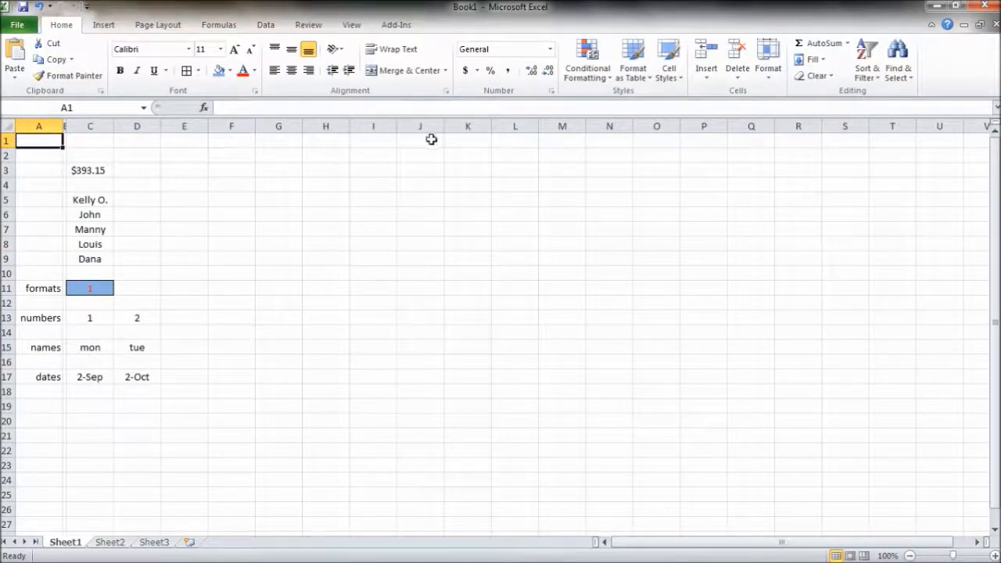
click(979, 24)
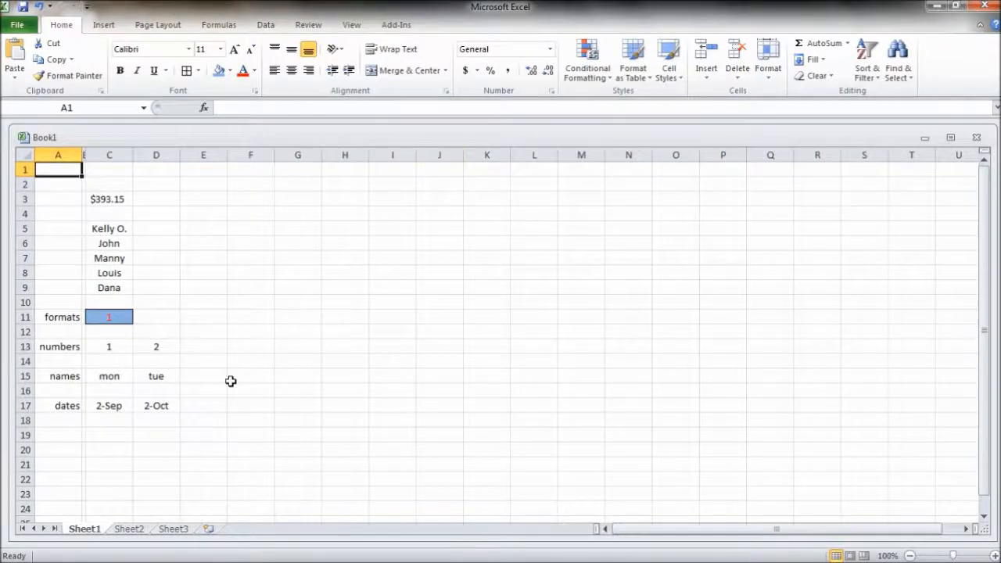
click(179, 529)
click(91, 529)
click(950, 137)
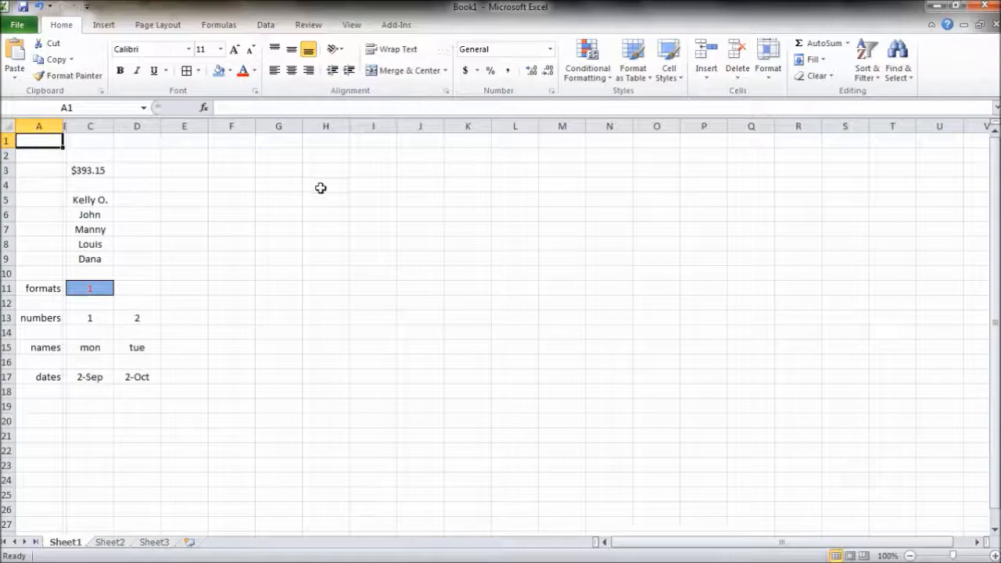
- Add Open and New to the Quick Access Toolbar
click(86, 7)
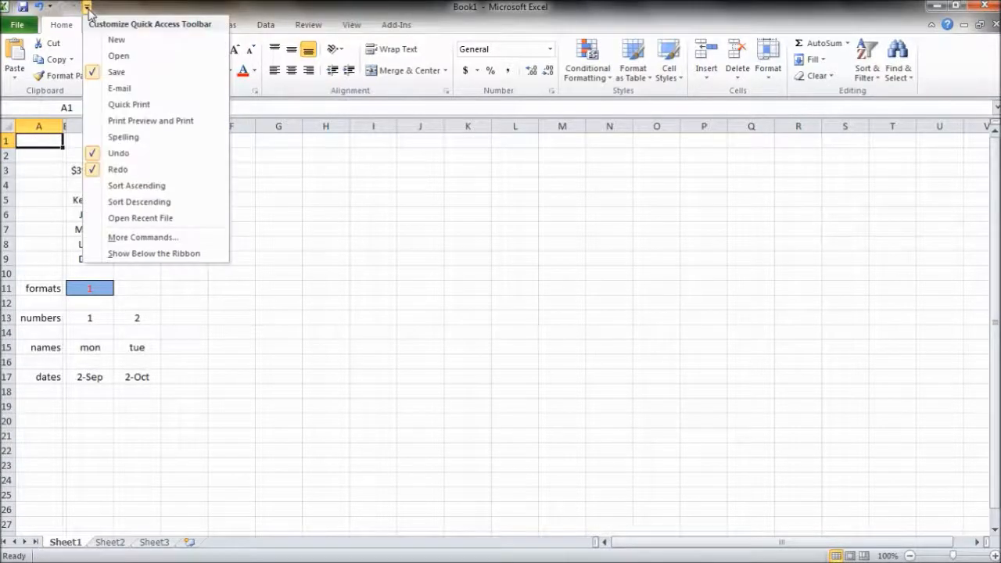
click(107, 56)
click(101, 6)
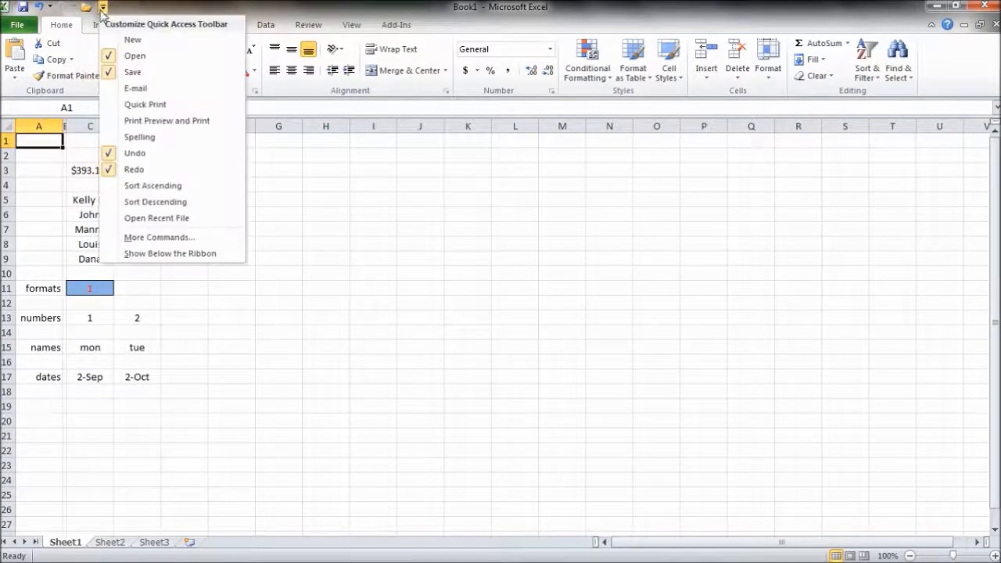
click(117, 40)
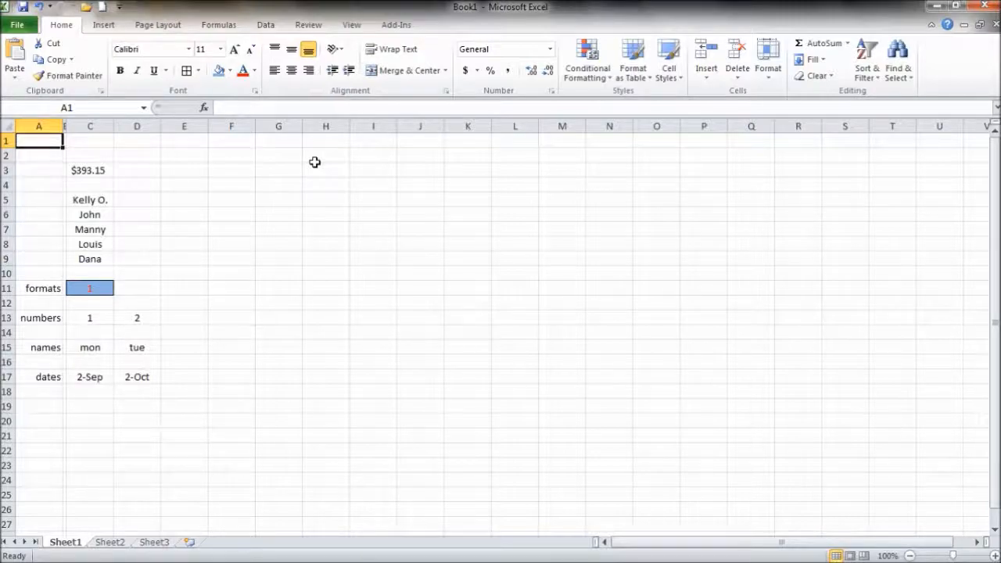
click(106, 26)
click(141, 28)
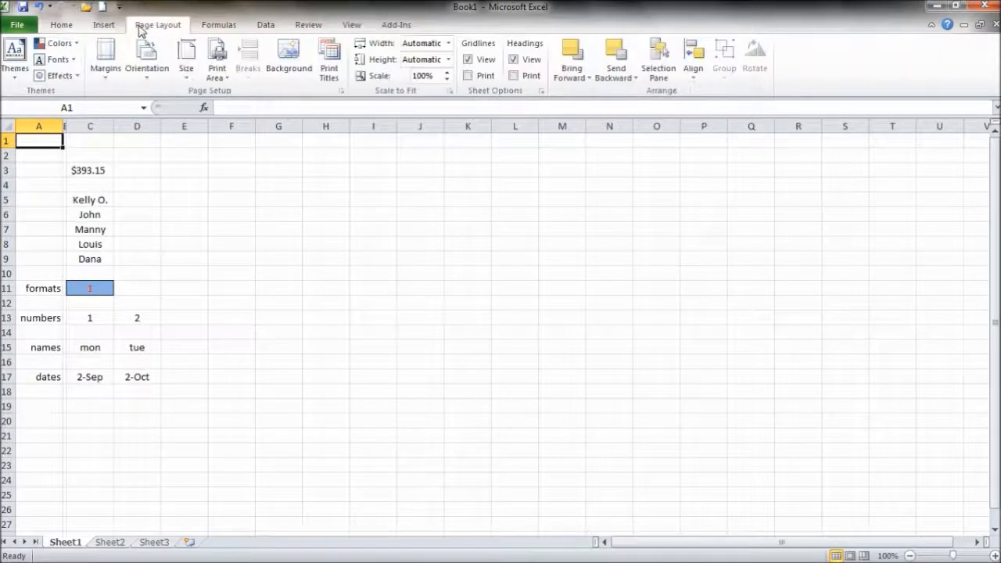
click(210, 27)
click(261, 28)
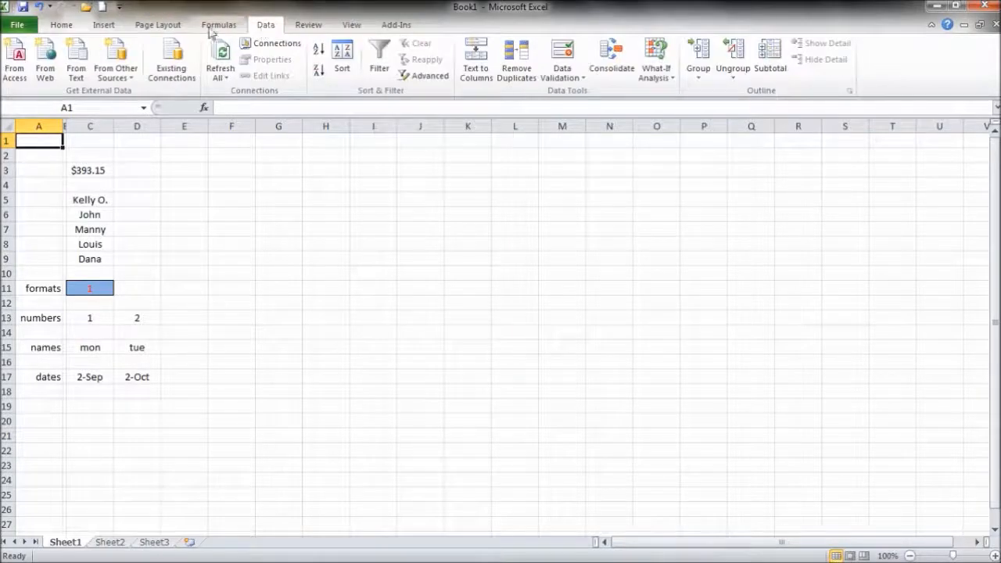
click(69, 28)
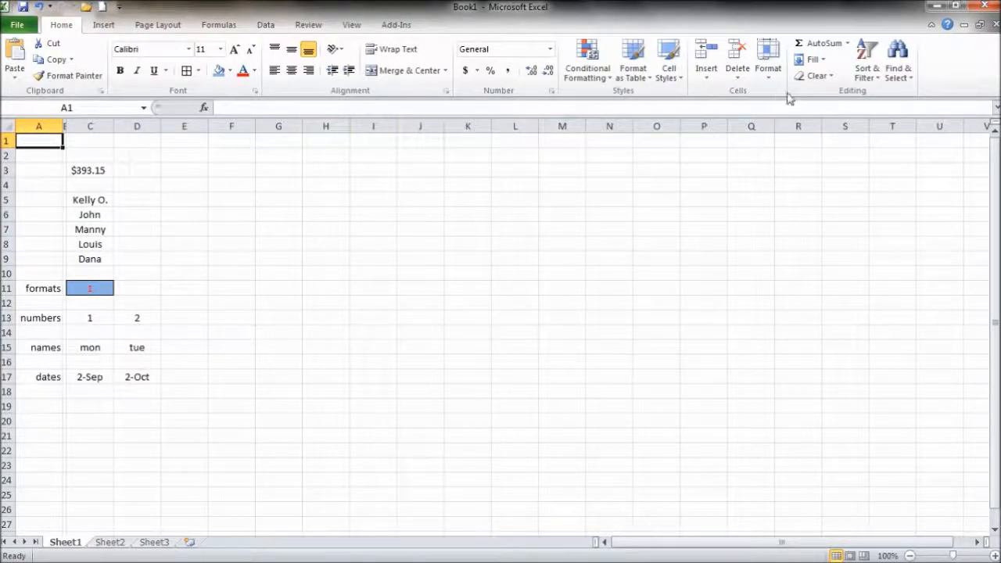
click(931, 25)
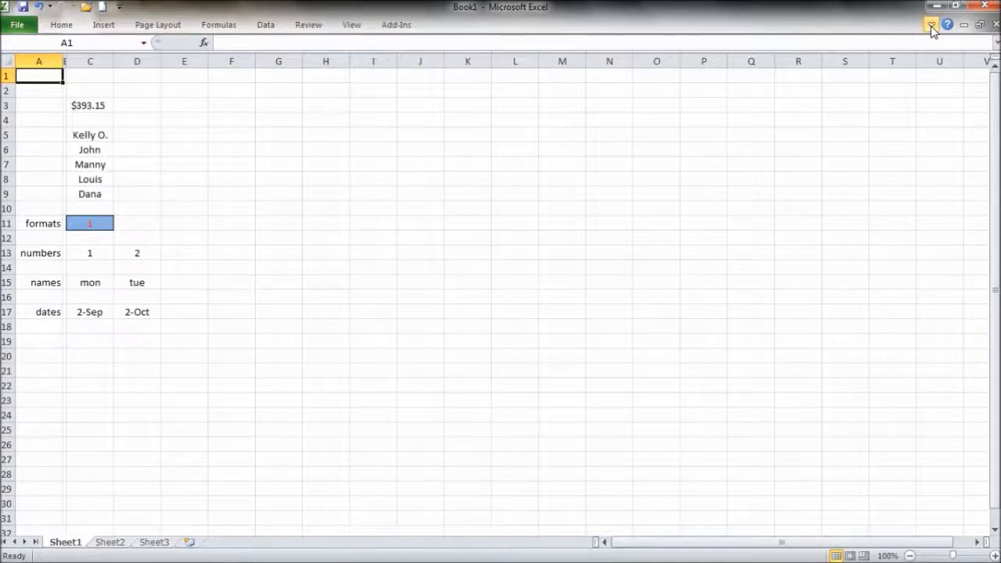
click(931, 25)
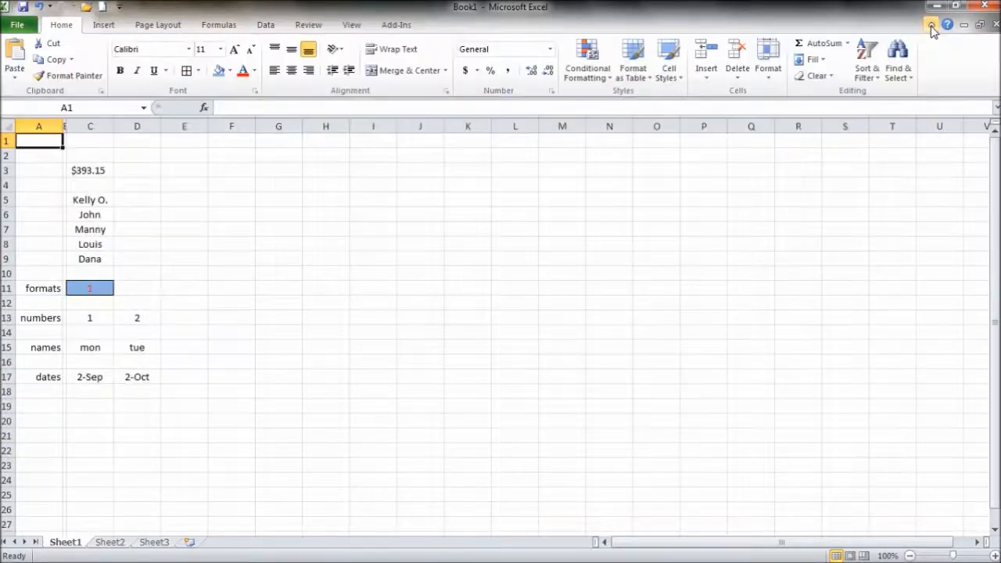
click(17, 25)
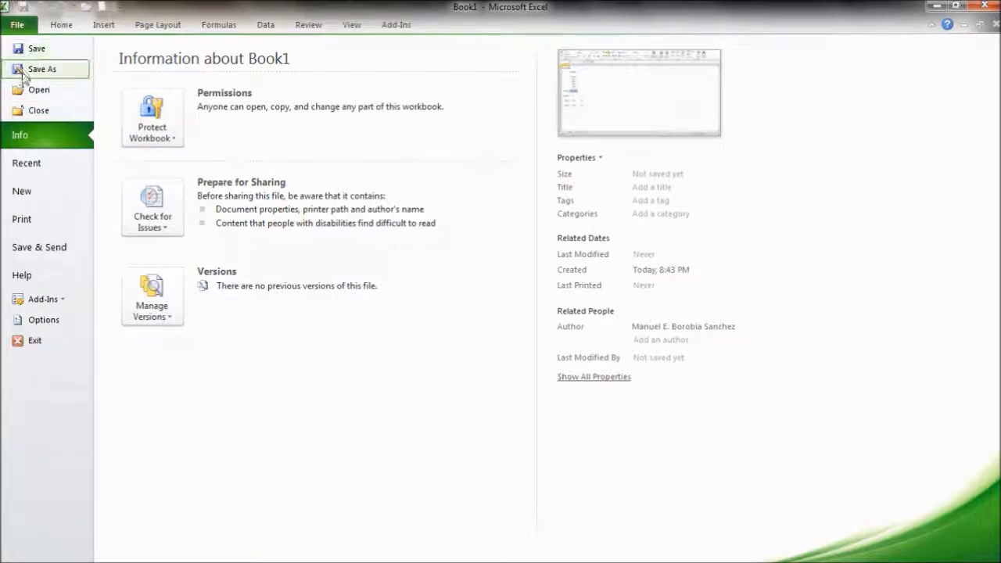
click(22, 190)
click(28, 170)
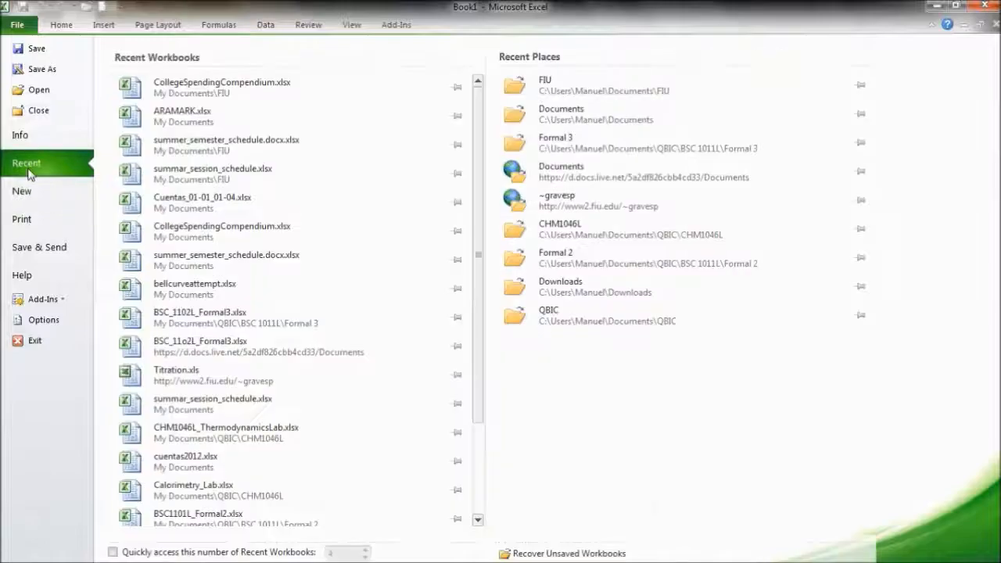
click(61, 27)
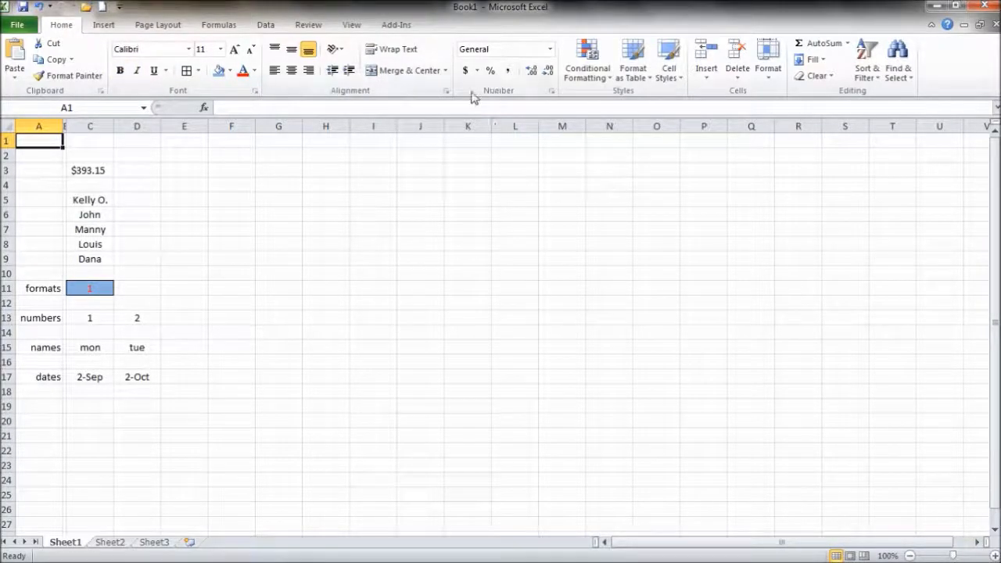
- On the Insert ribbon, preview the Bar chart gallery and the SmartArt chooser, closing it unused
click(108, 26)
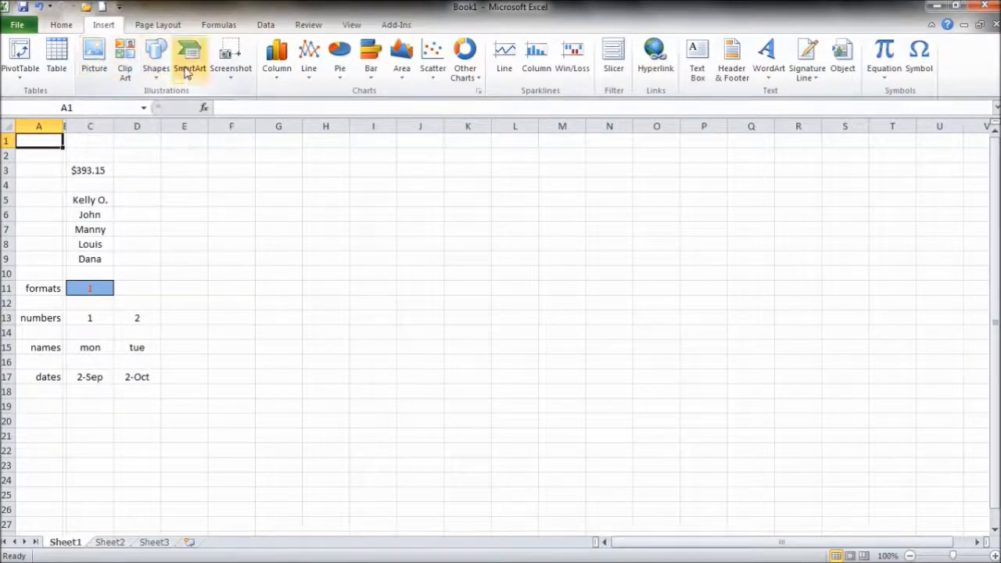
click(370, 63)
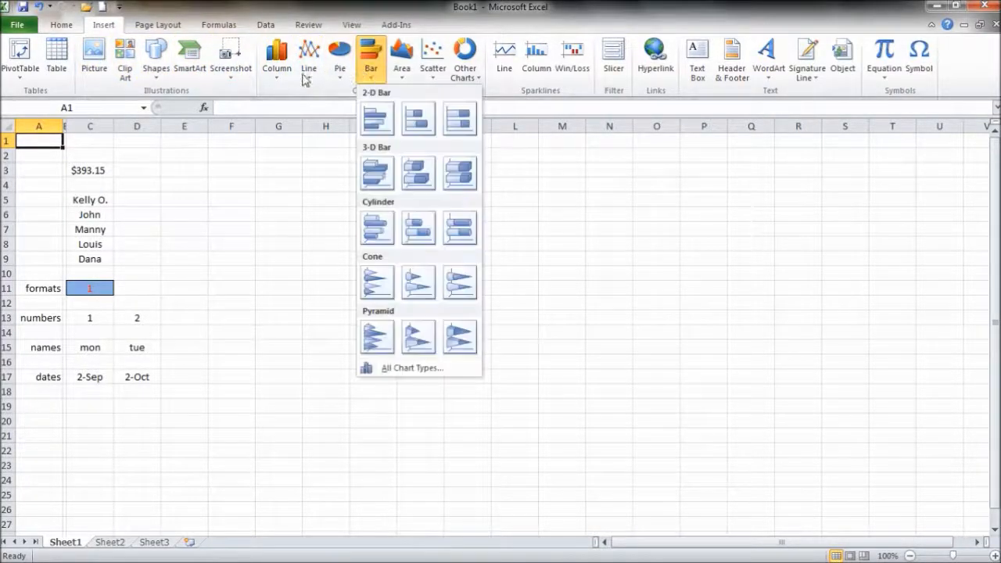
click(193, 74)
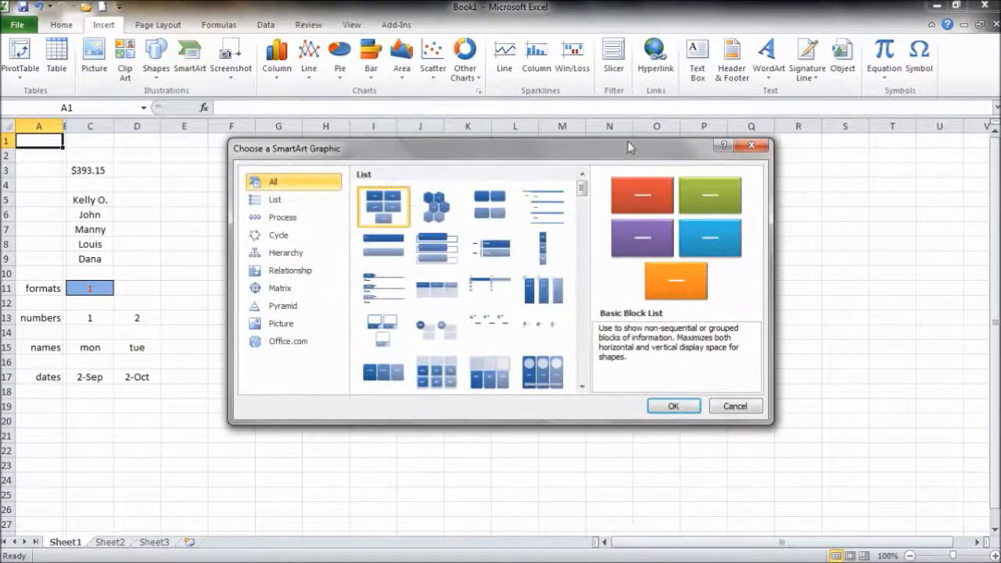
click(751, 145)
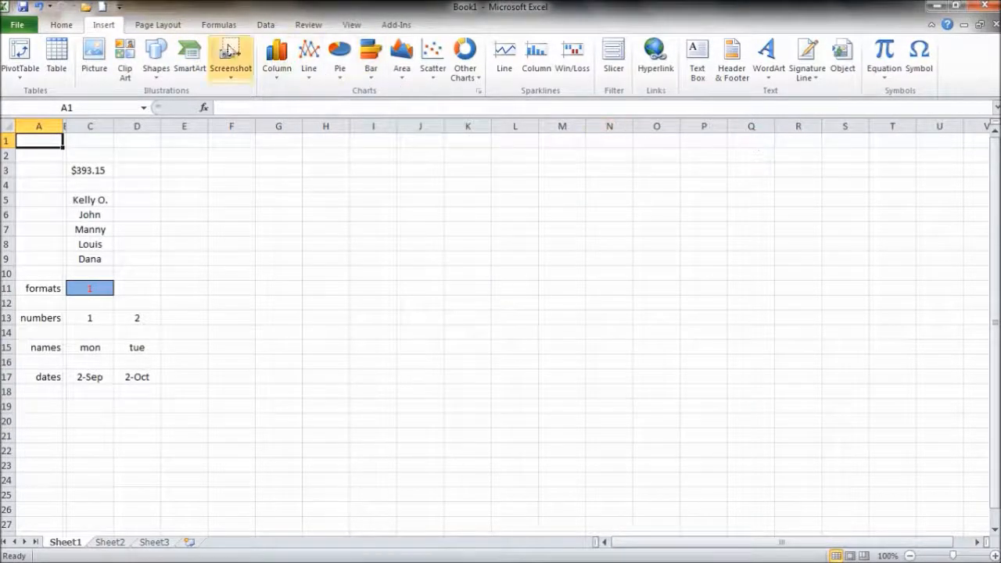
- Look at the Page Layout orientation and margin presets, then bring up the Formulas ribbon
click(176, 28)
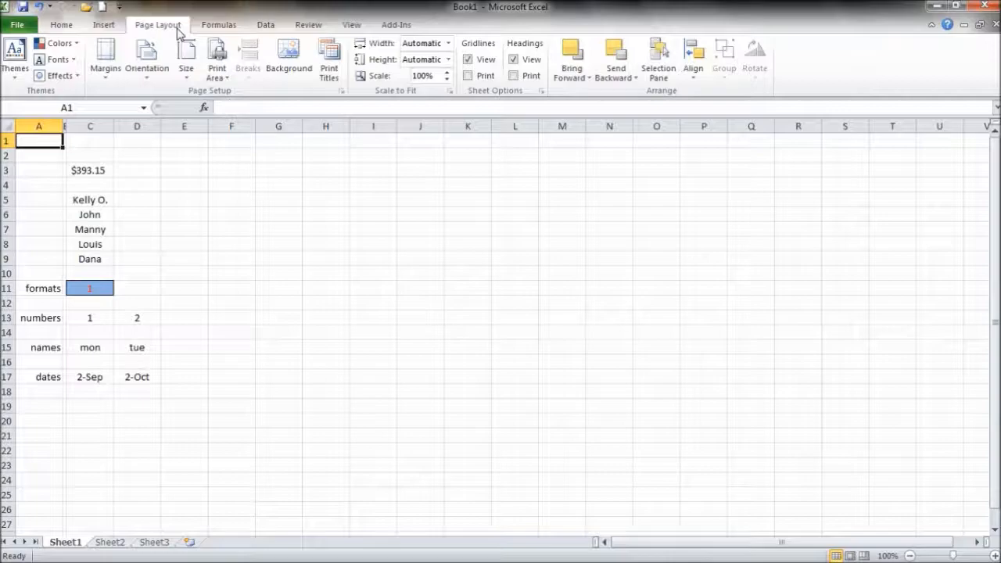
click(153, 68)
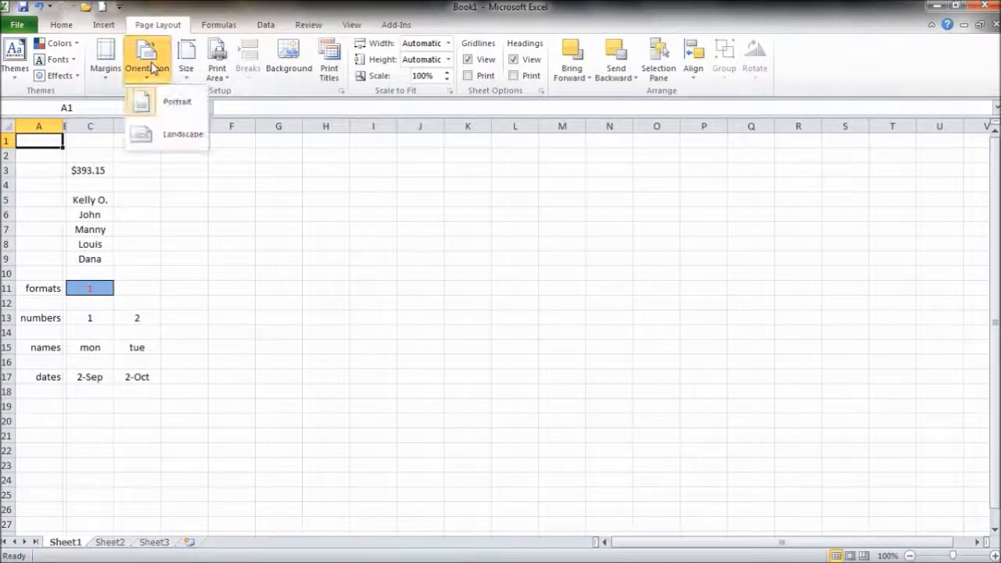
click(109, 70)
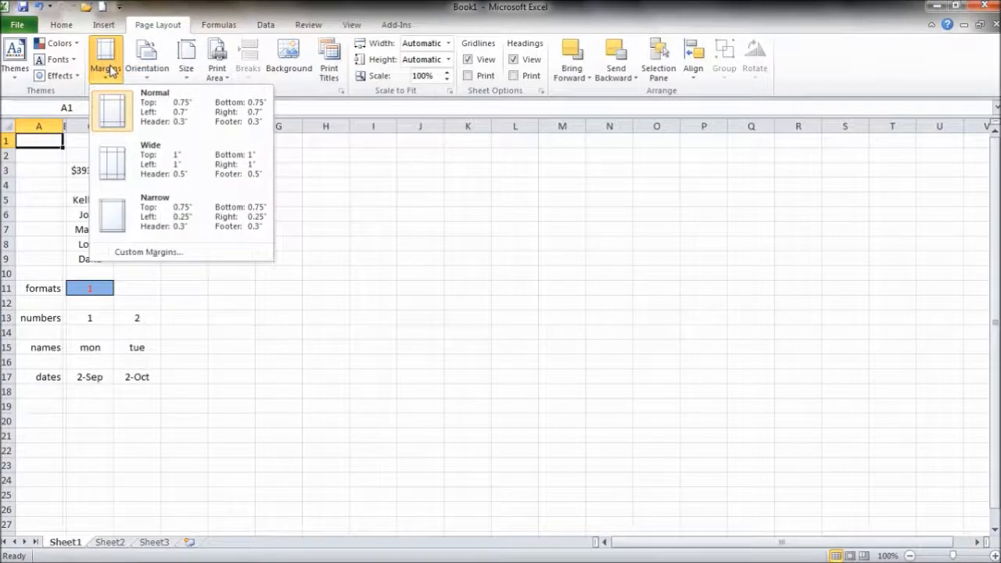
click(231, 28)
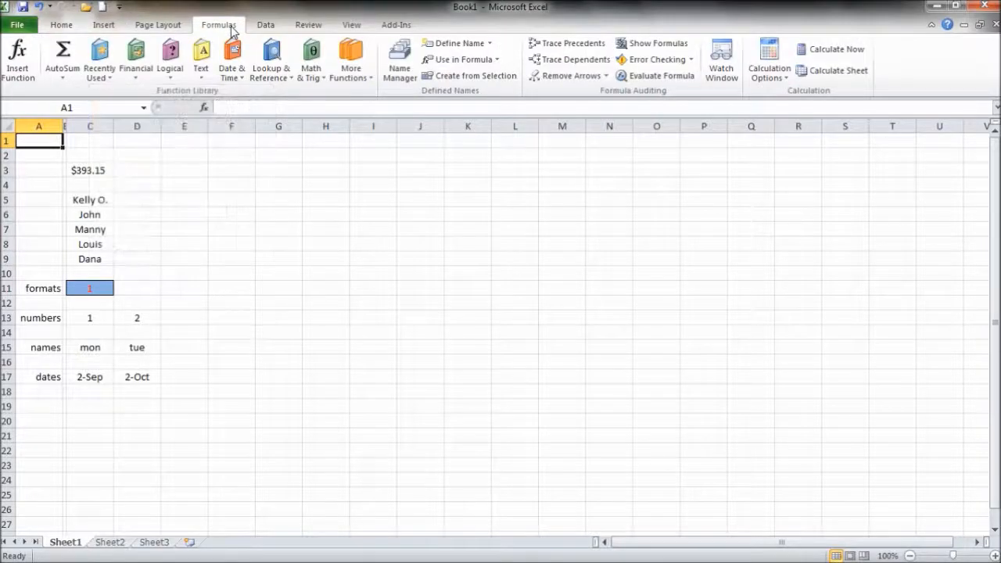
- Browse the recently used functions, then the Data and Review ribbons
click(90, 81)
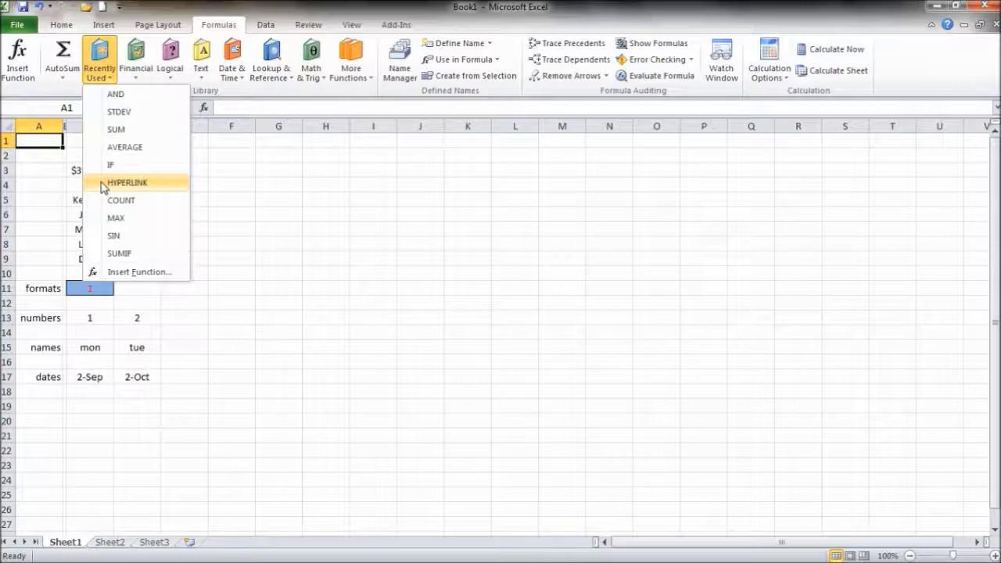
click(266, 28)
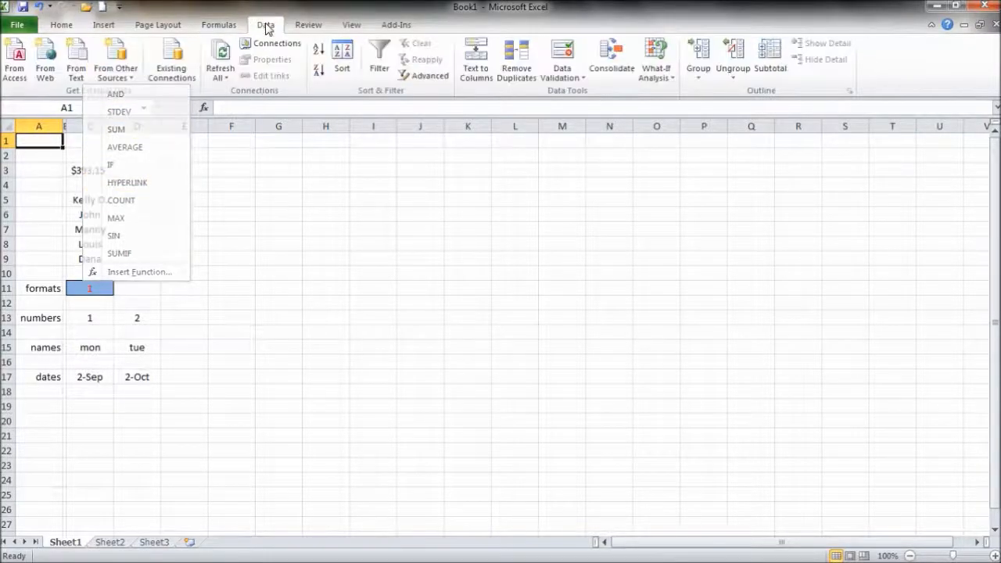
click(309, 28)
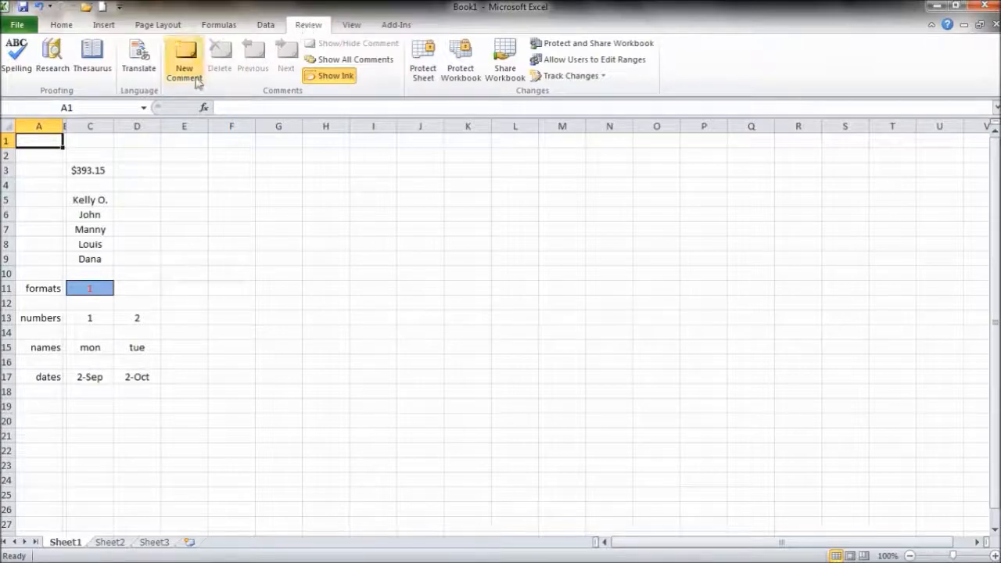
- Zoom to the selection, return to 100%, and open a second window, Book1:2
click(352, 25)
click(395, 70)
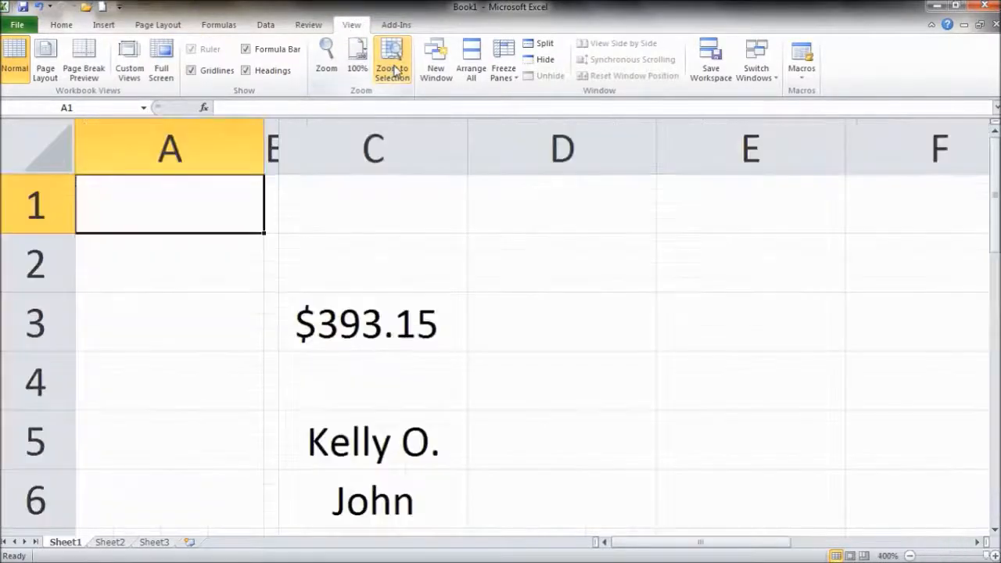
click(357, 62)
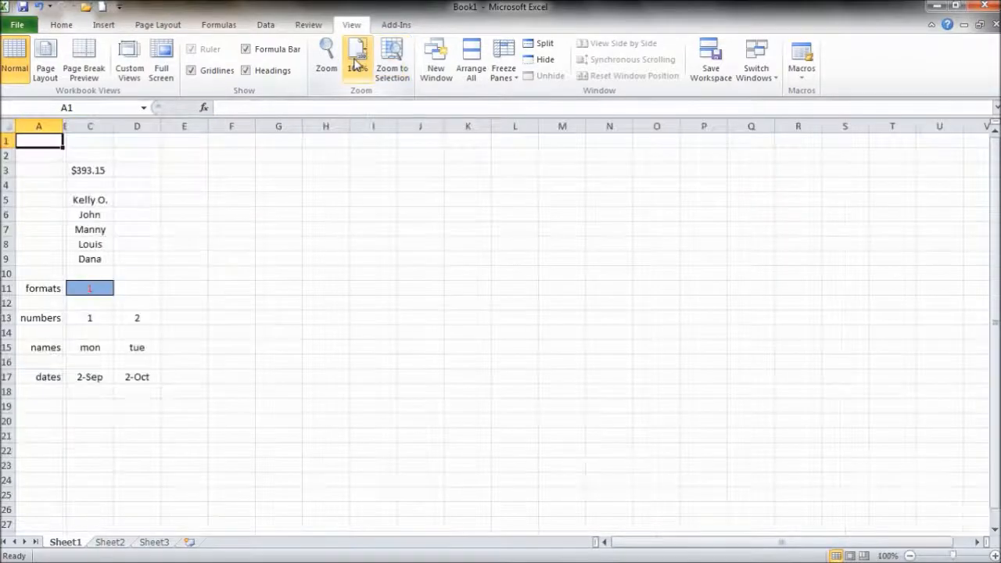
click(428, 64)
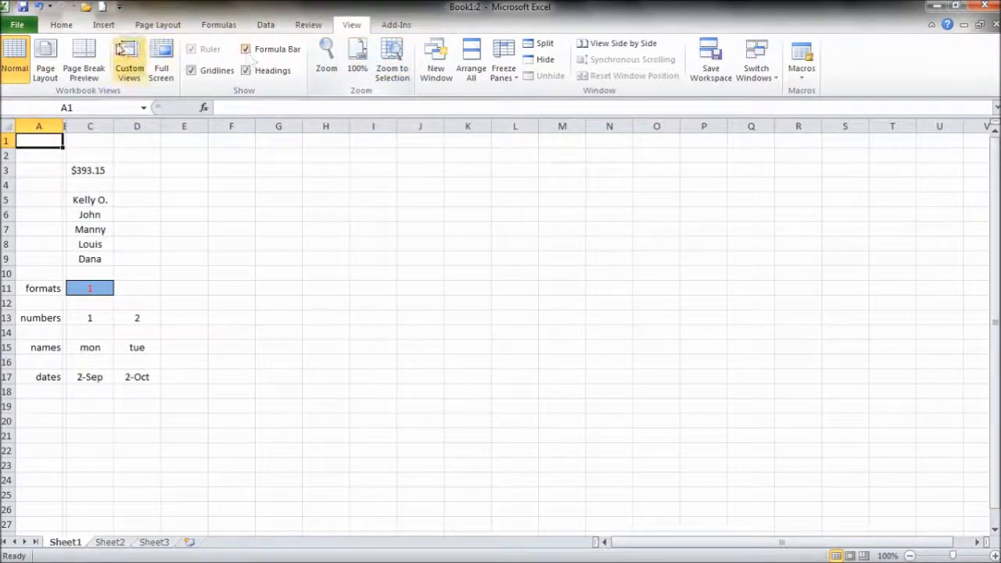
- On the Home ribbon, view and close the Font and Number format dialogs without changes
click(63, 25)
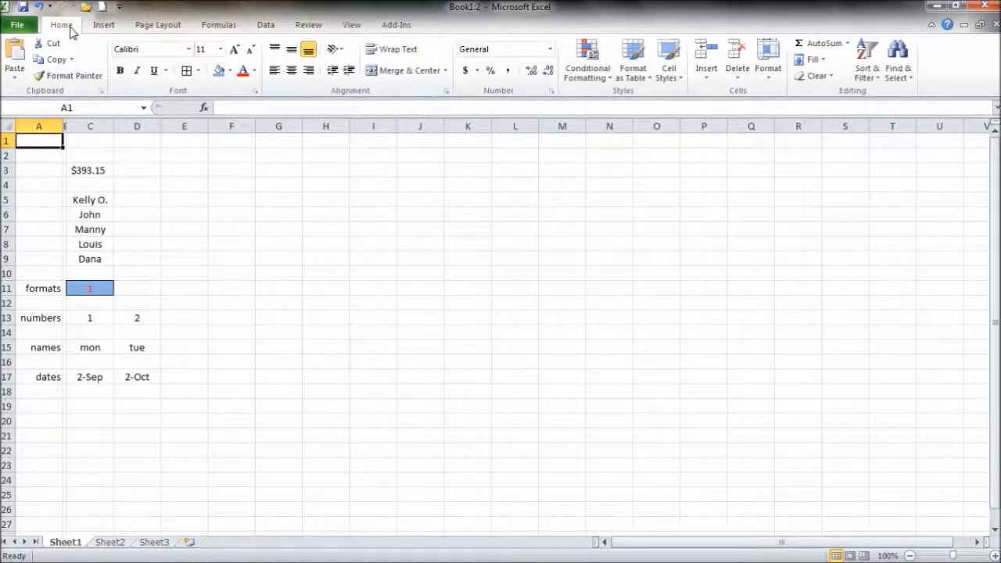
click(255, 92)
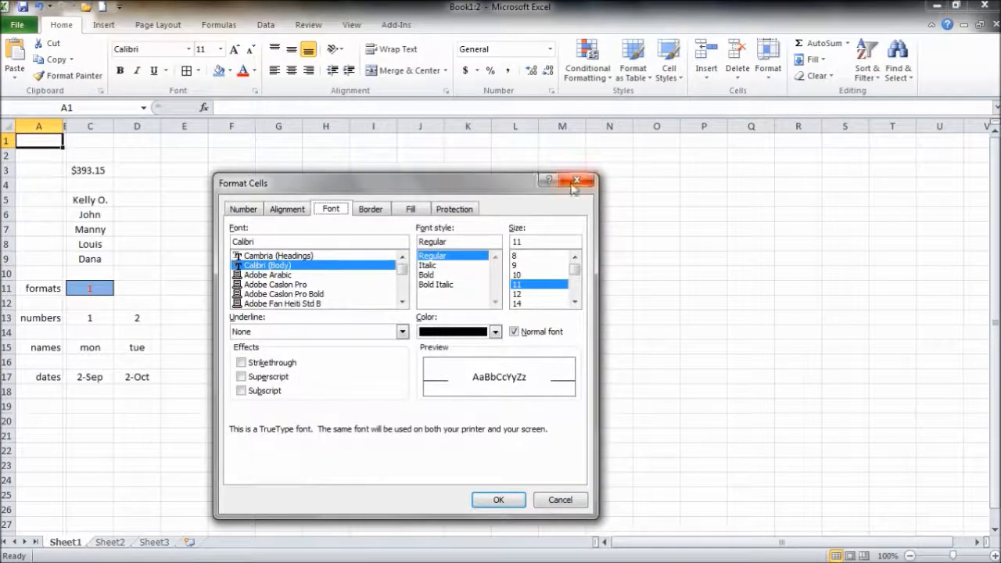
click(575, 181)
click(551, 92)
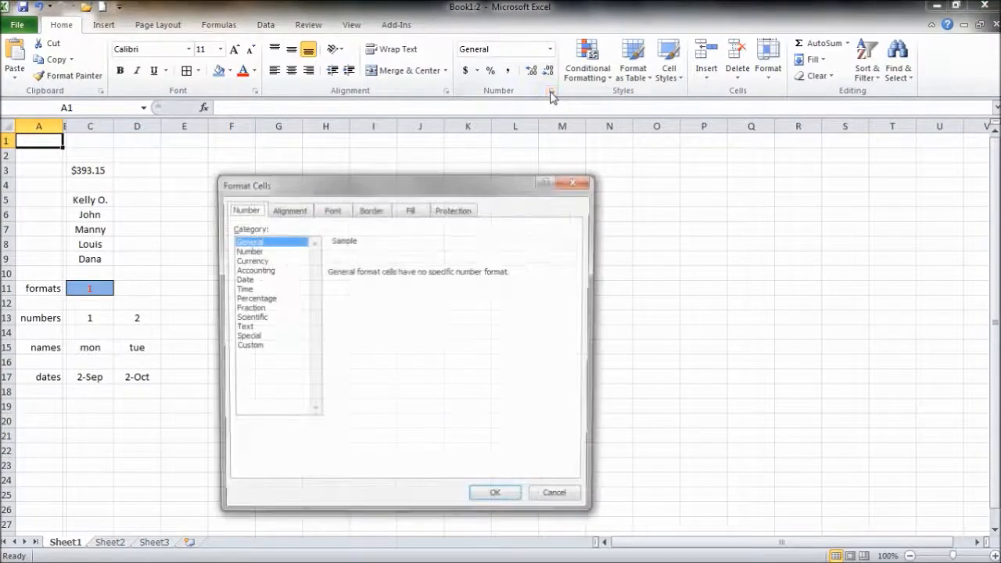
click(575, 181)
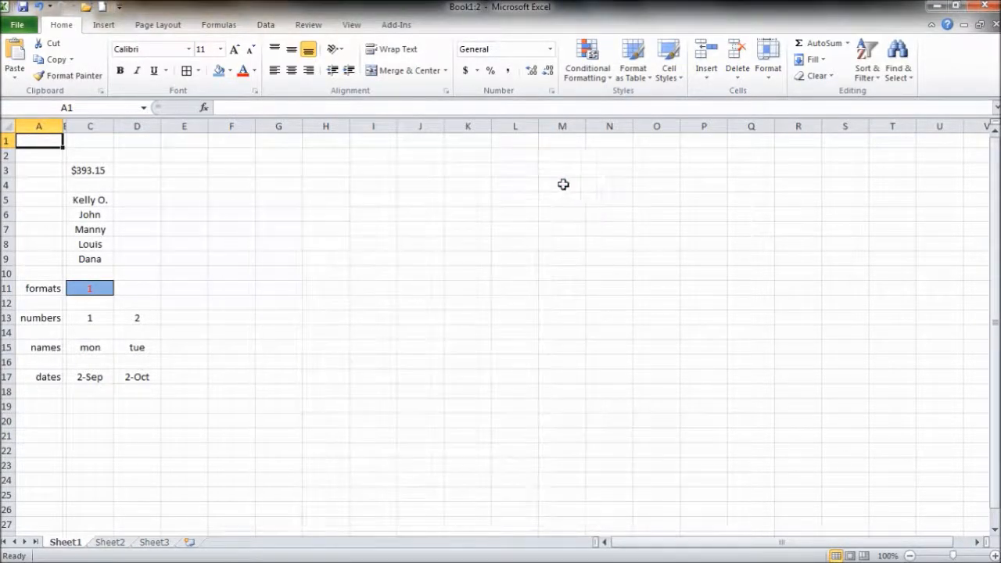
click(125, 156)
drag(174, 159, 257, 258)
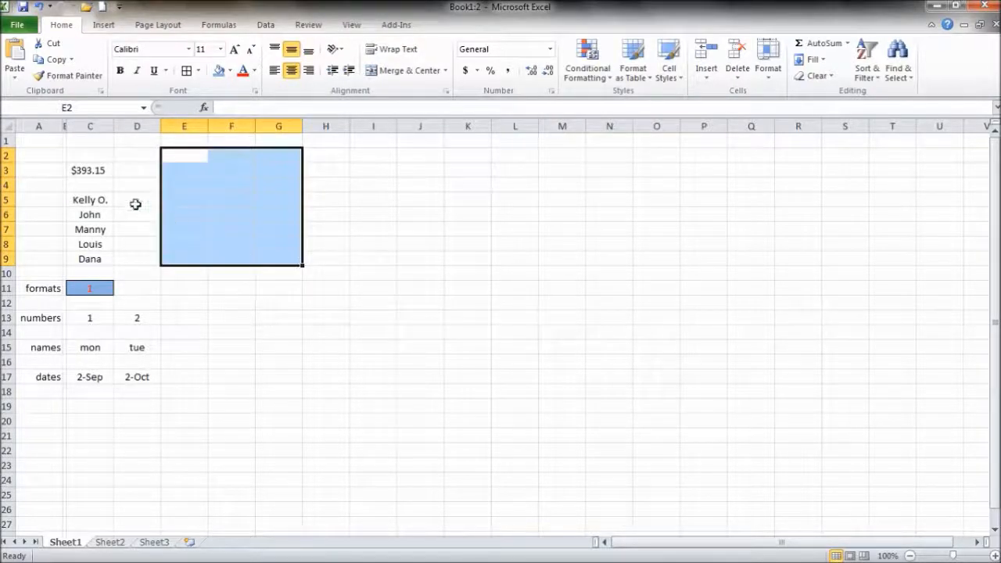
click(93, 170)
drag(90, 199, 93, 252)
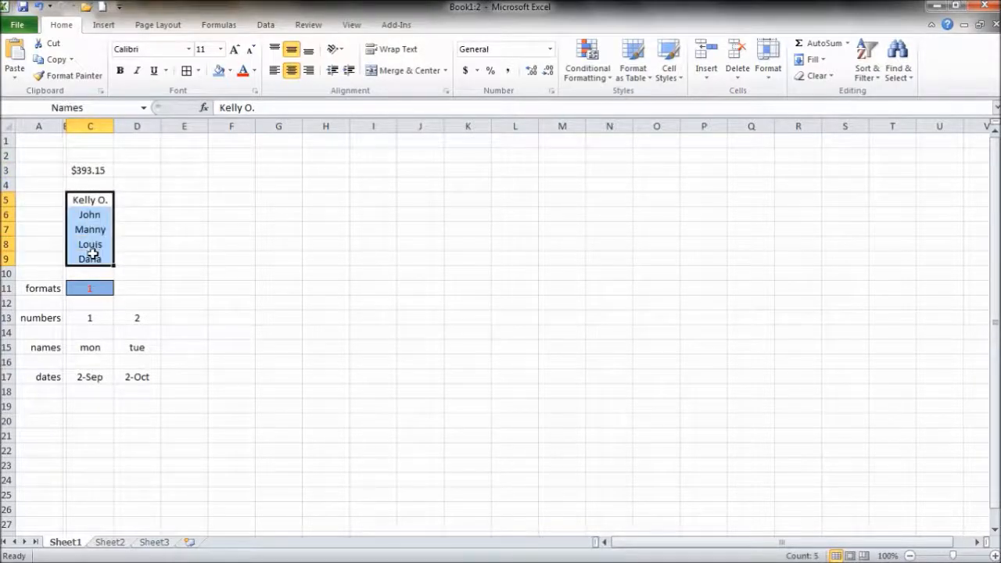
click(273, 112)
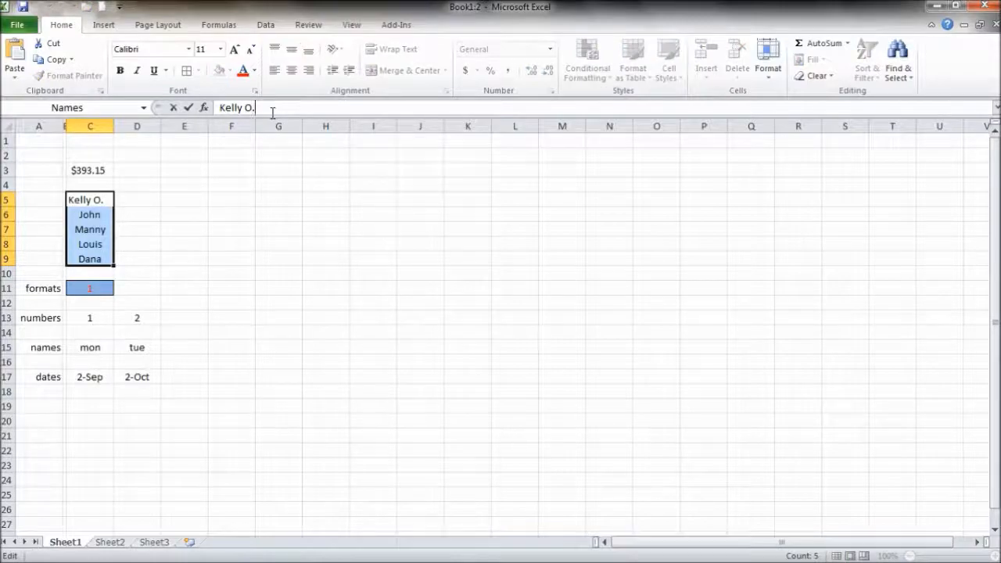
click(90, 214)
click(90, 229)
click(86, 291)
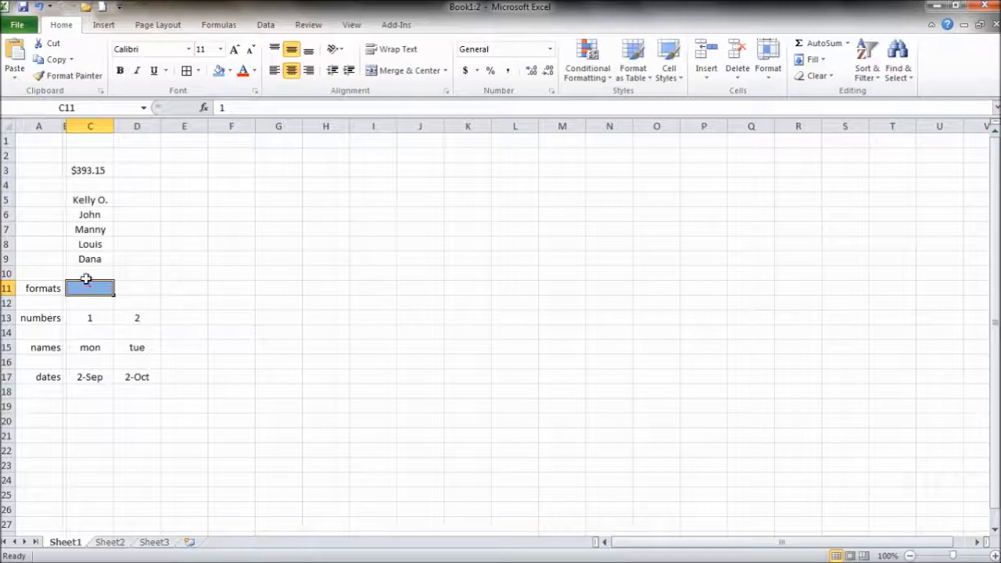
click(88, 171)
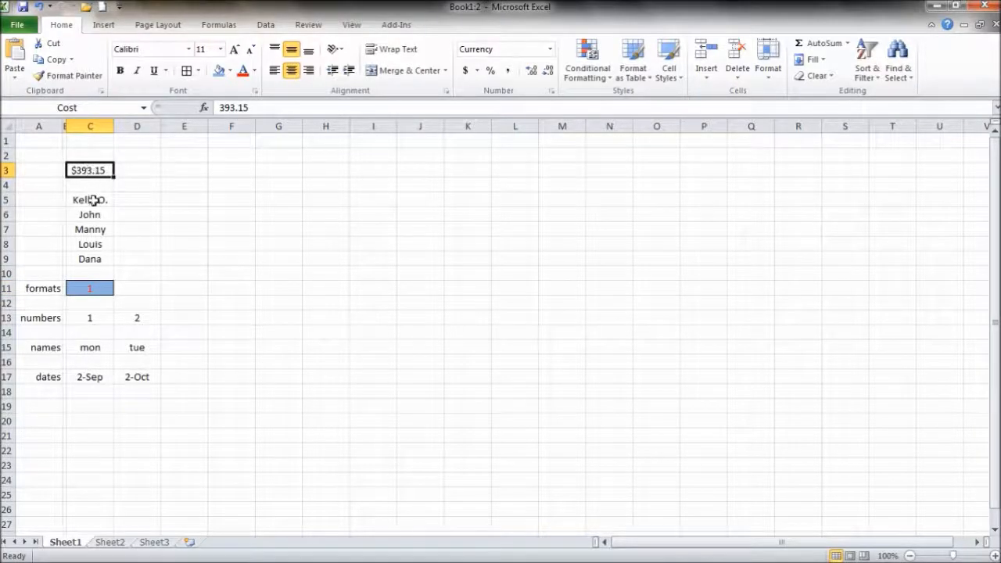
click(92, 201)
click(204, 108)
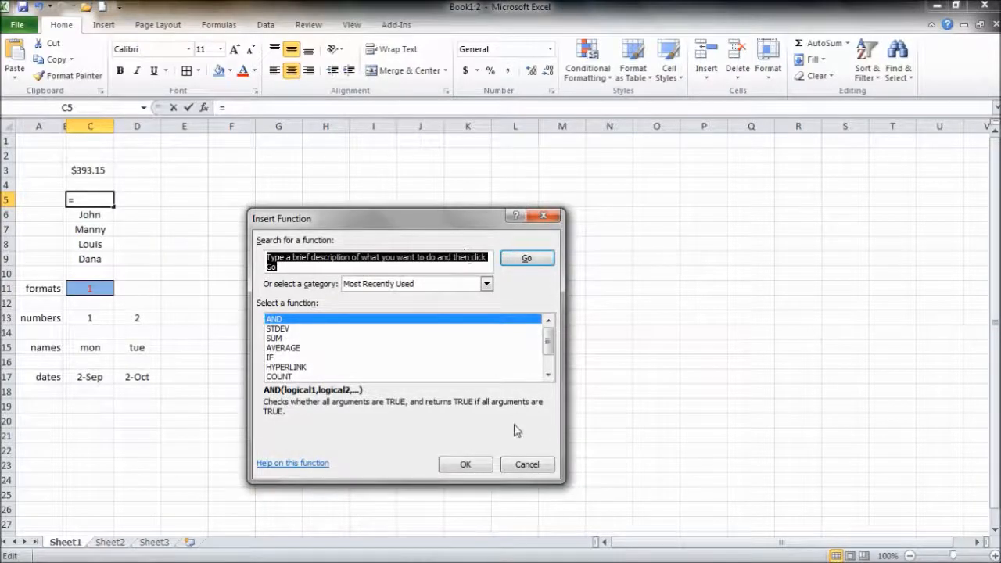
click(521, 466)
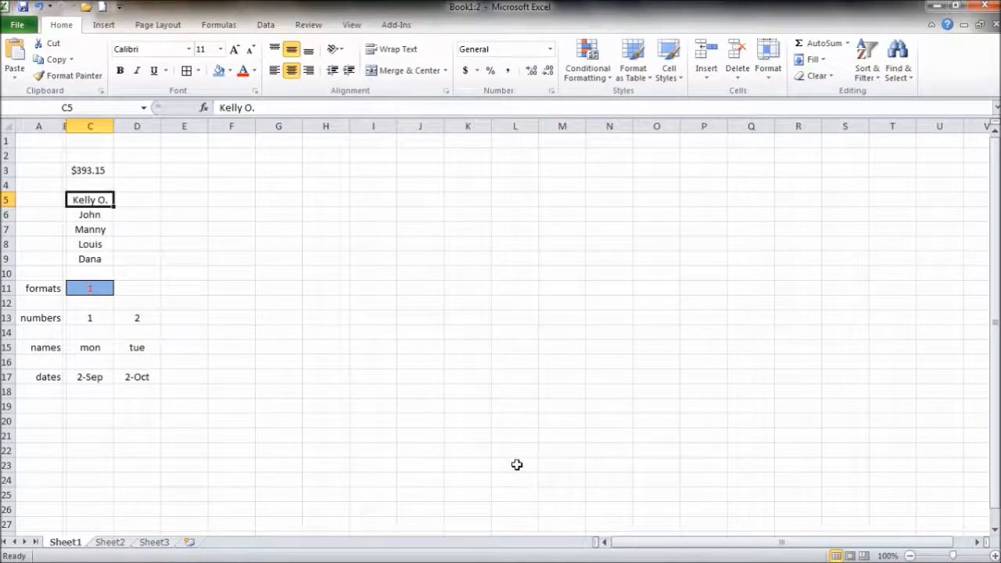
click(251, 273)
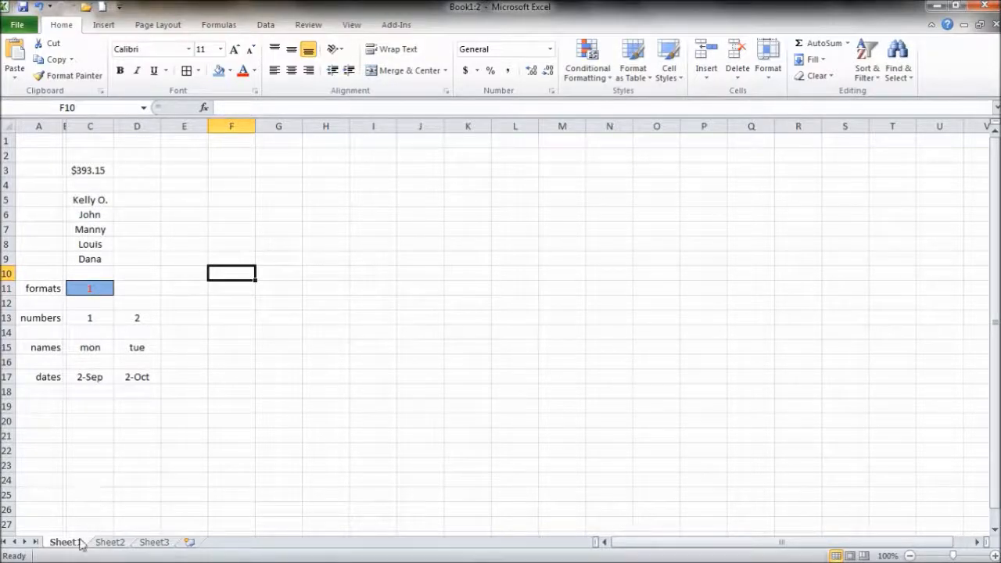
- Flip through Sheet2 and Sheet3, then return to Sheet1
click(109, 543)
click(154, 542)
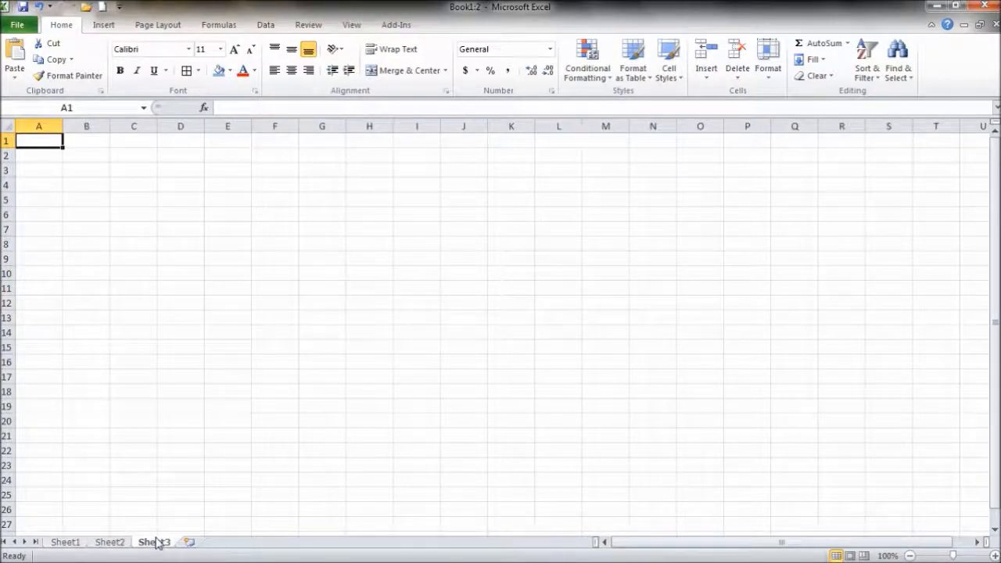
click(68, 544)
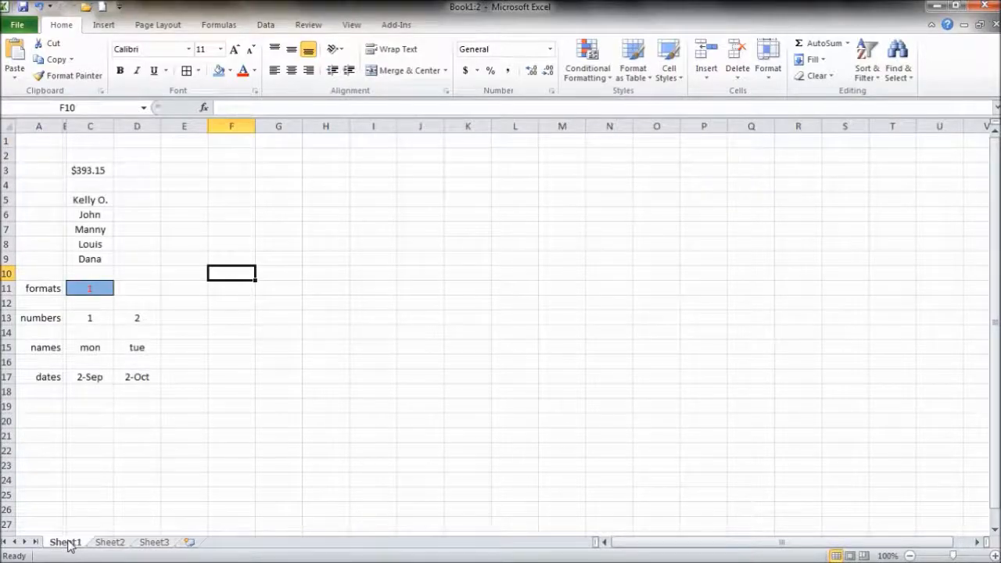
- Rename the Sheet1 tab to 1
right_click(69, 544)
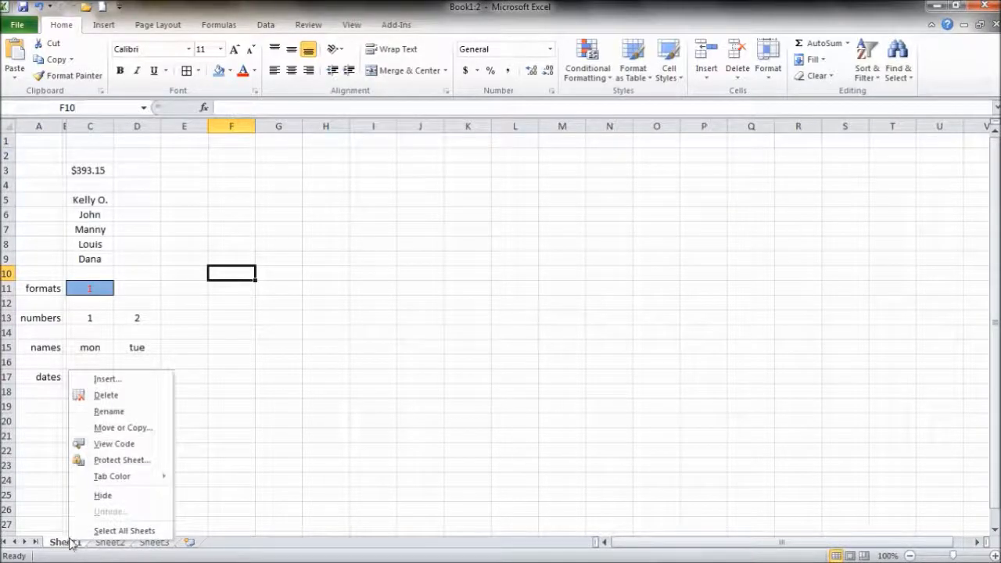
click(109, 411)
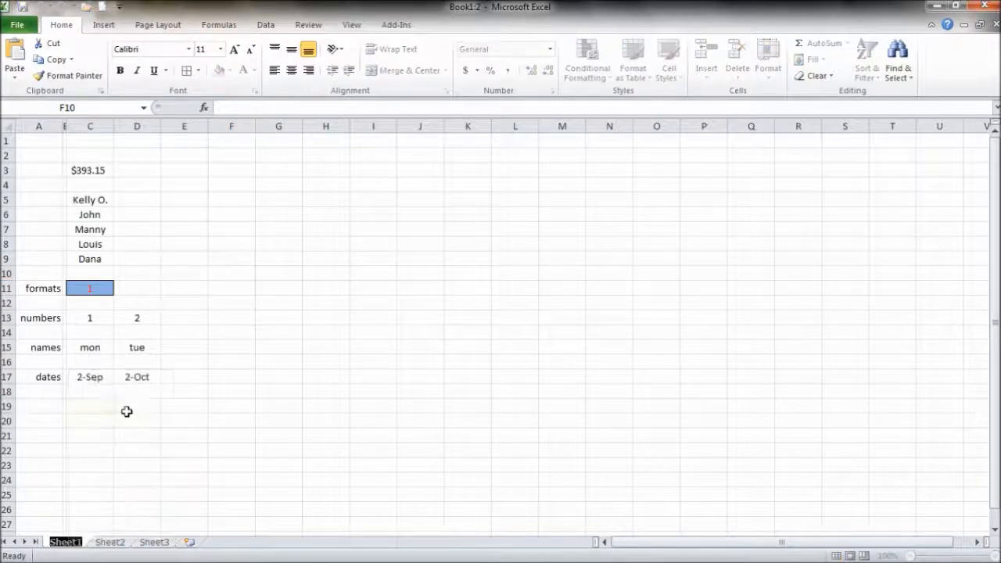
key(Return)
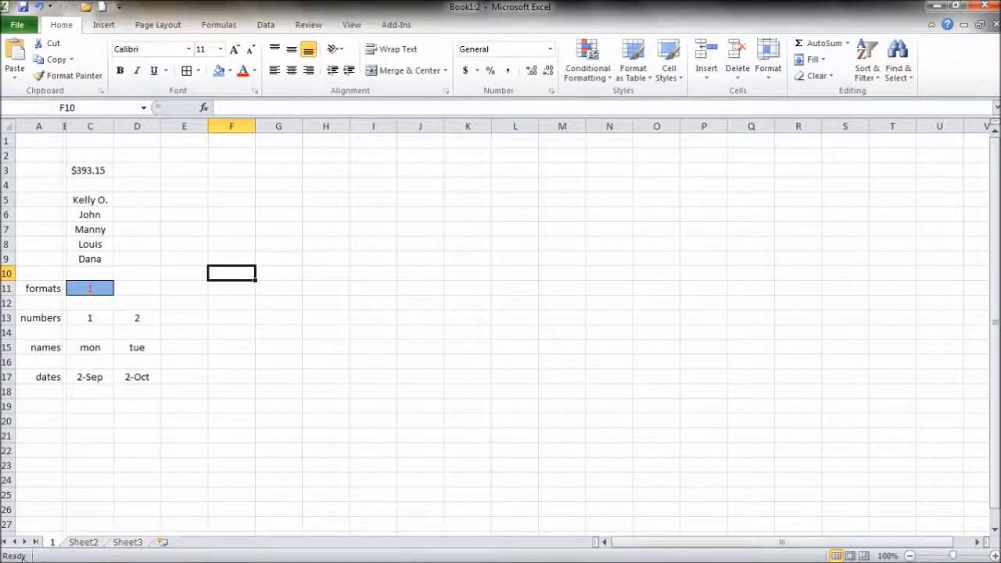
right_click(65, 556)
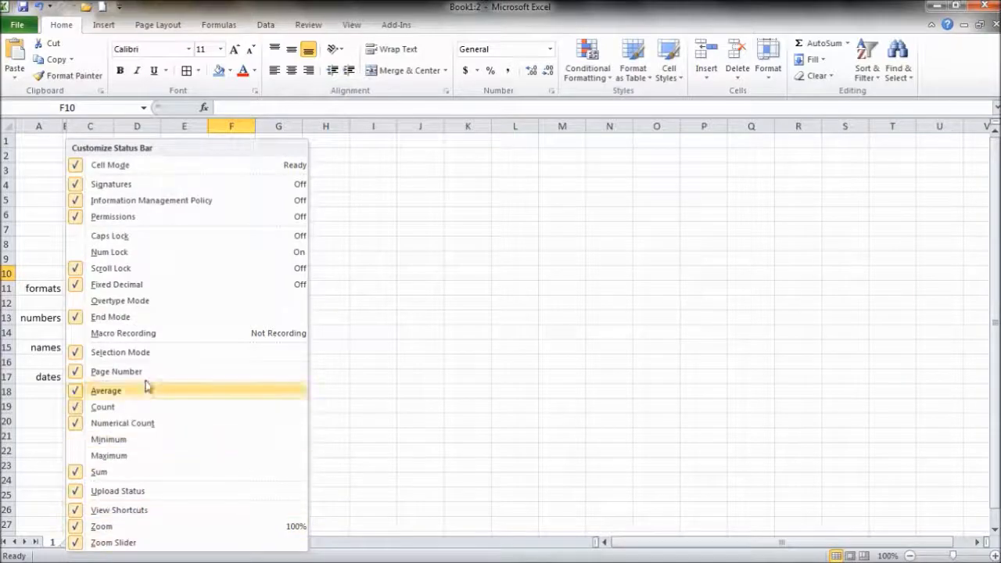
click(347, 302)
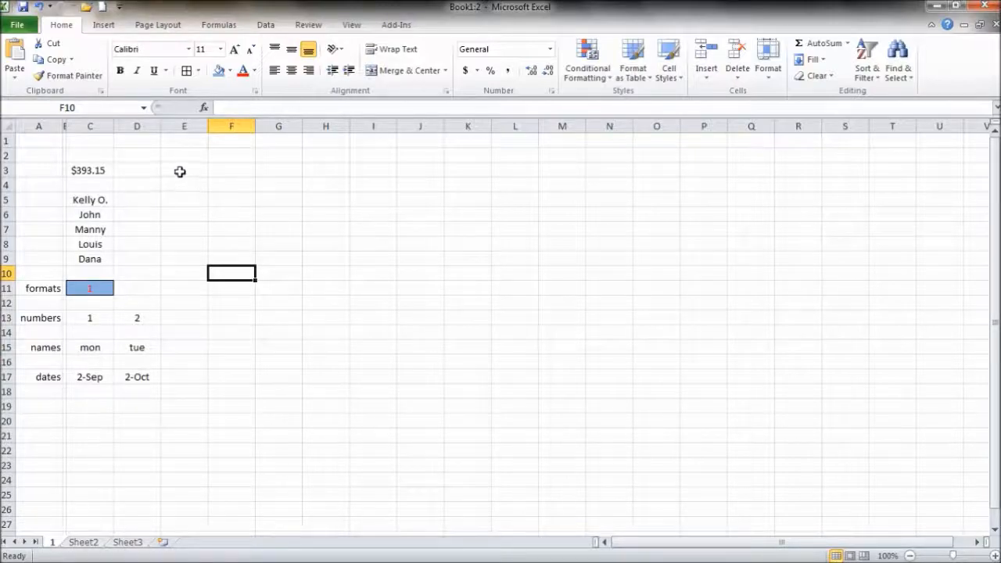
click(179, 171)
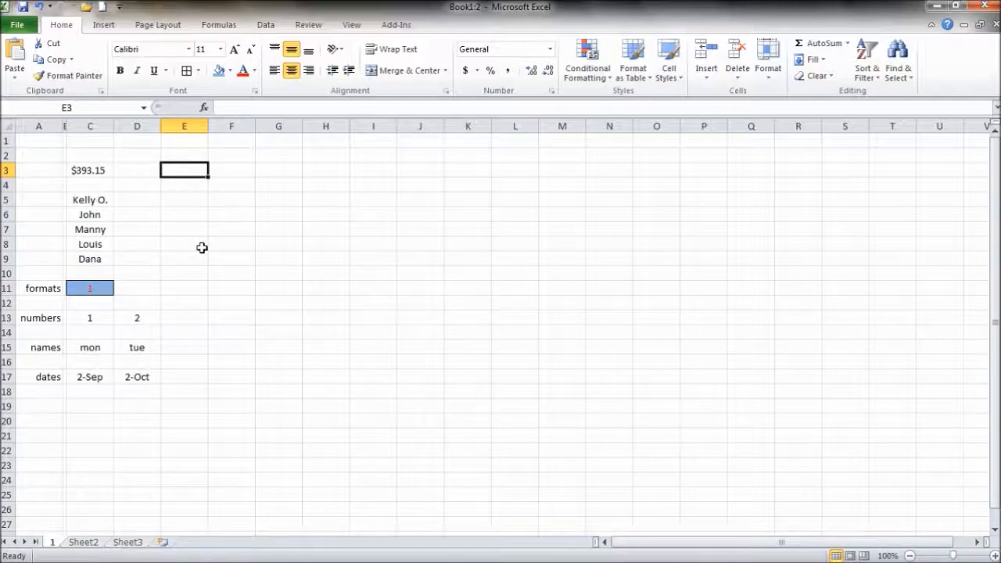
text(1234)
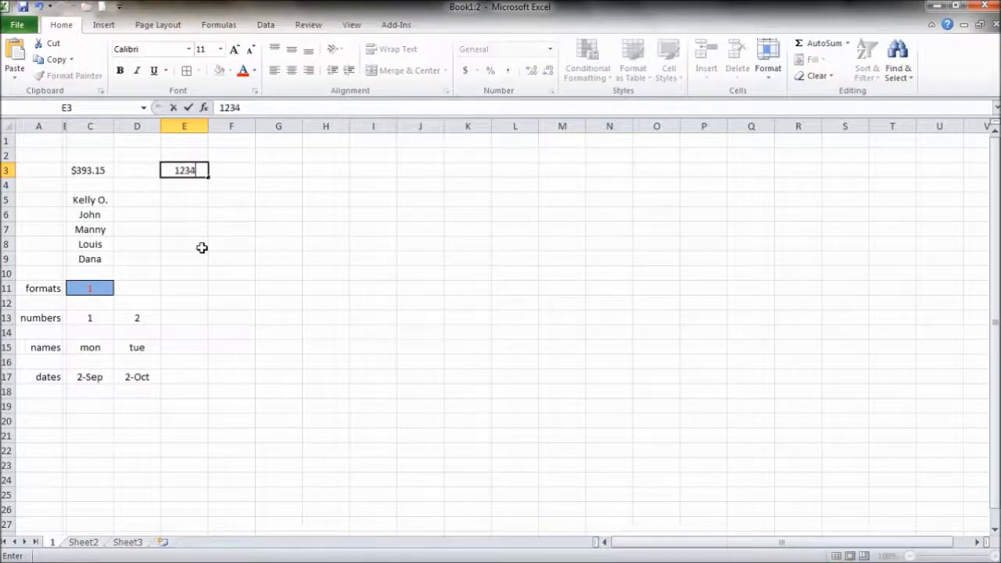
key(Return)
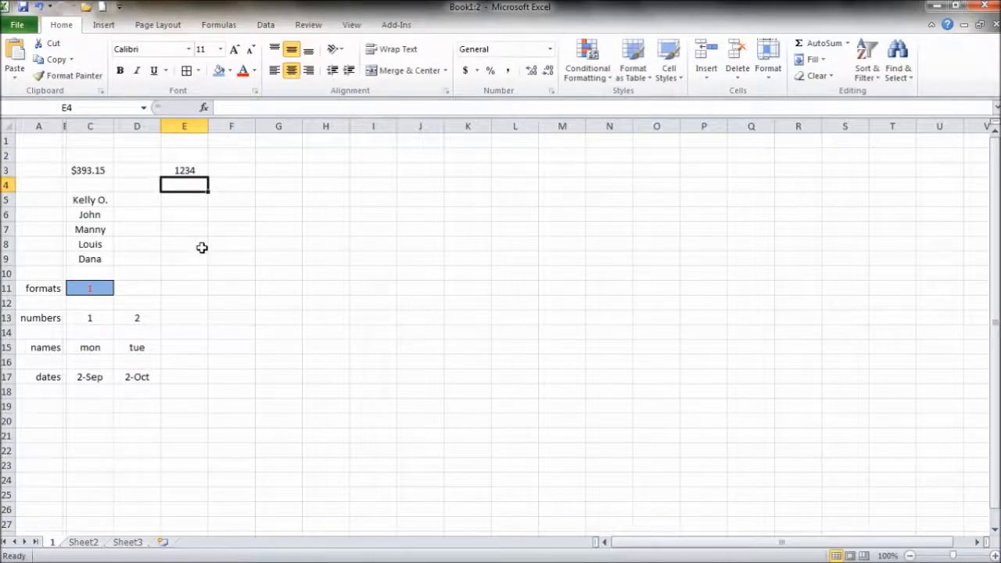
click(249, 108)
text(123)
key(Return)
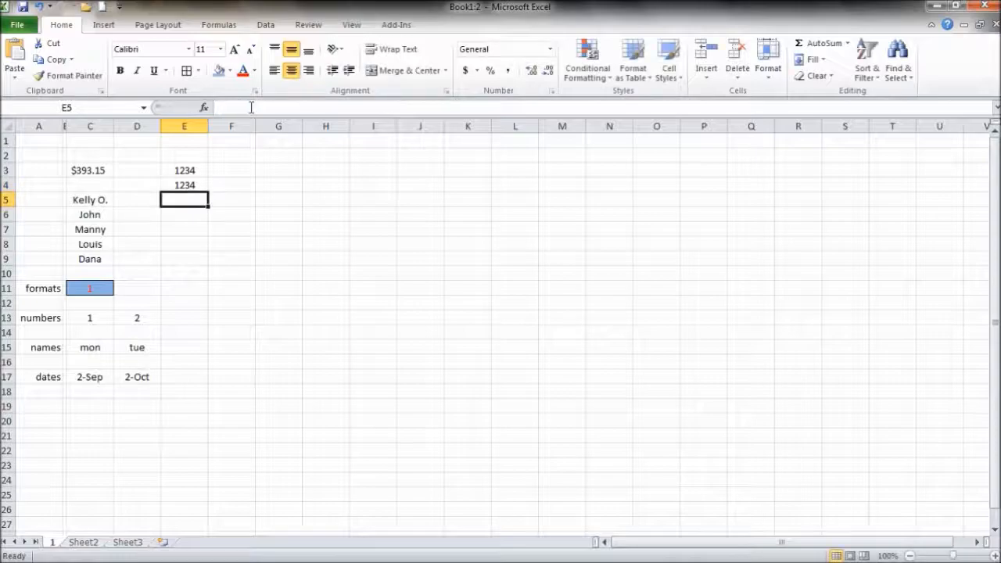
drag(207, 239, 193, 166)
key(Delete)
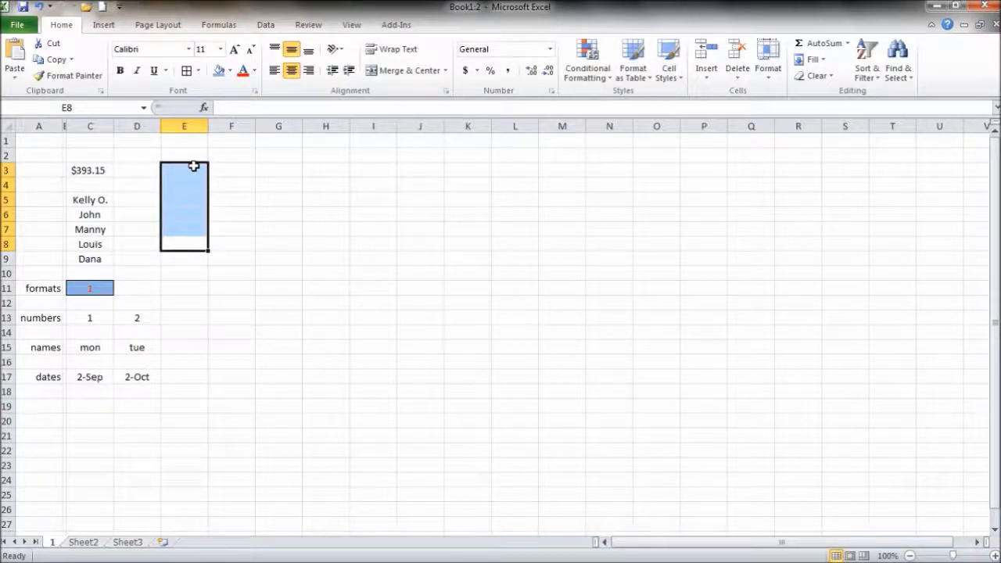
click(150, 170)
drag(176, 171, 178, 241)
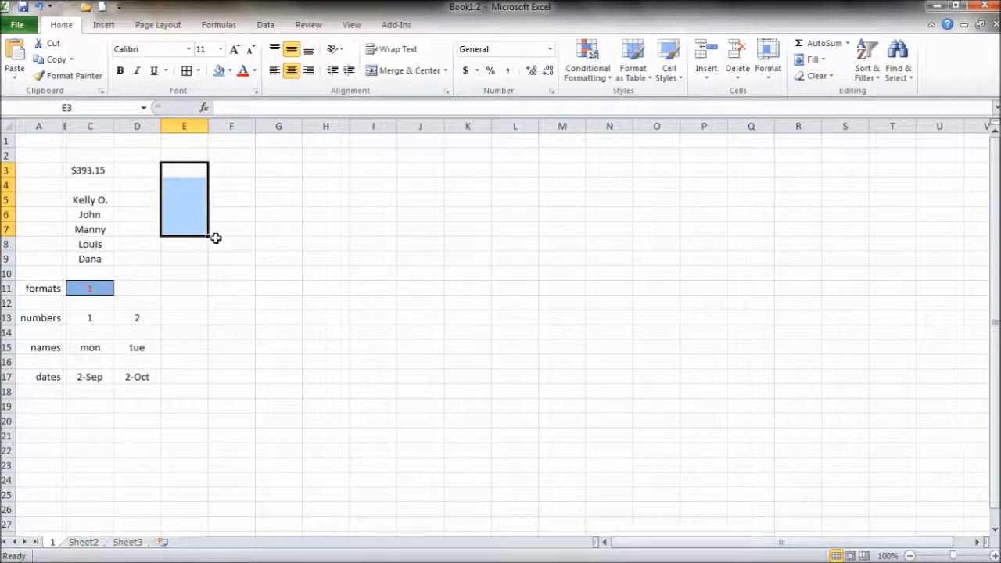
drag(209, 238, 489, 337)
click(213, 262)
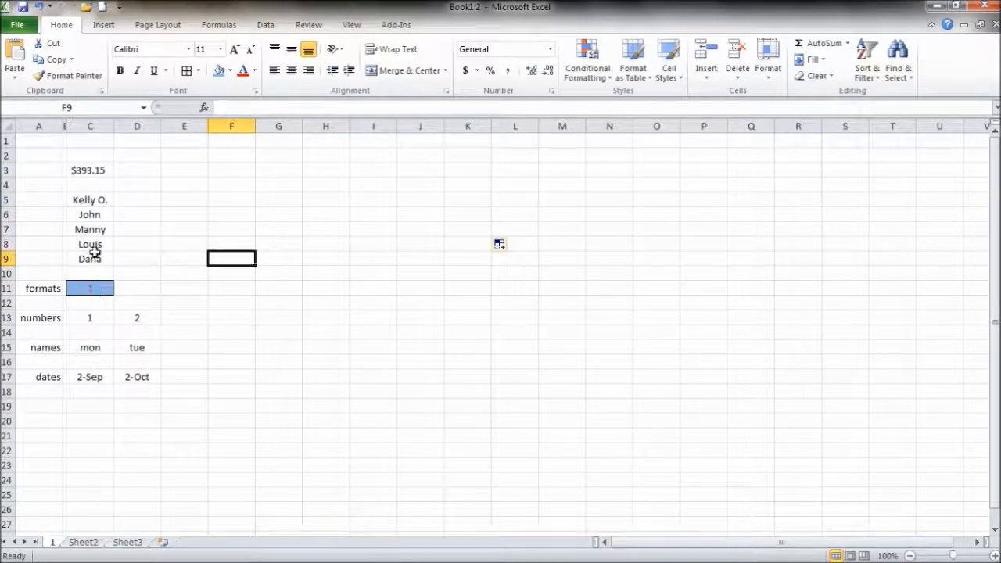
- AutoFill the names, formatted 1, numbers 1–4, mon–thu and dates 2-Sep to 2-Dec through column F
drag(94, 199, 250, 268)
click(105, 290)
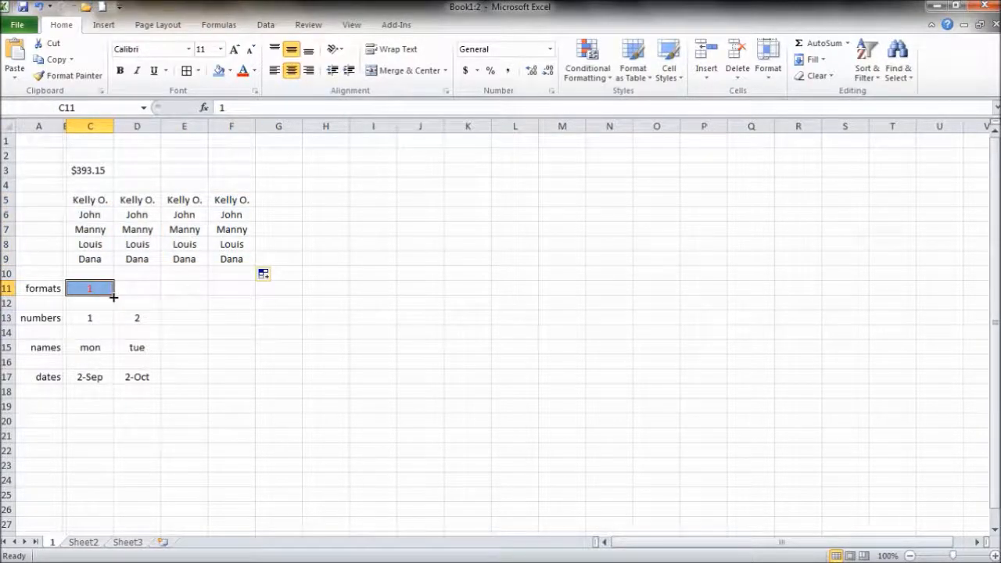
drag(113, 297, 241, 284)
drag(95, 318, 244, 323)
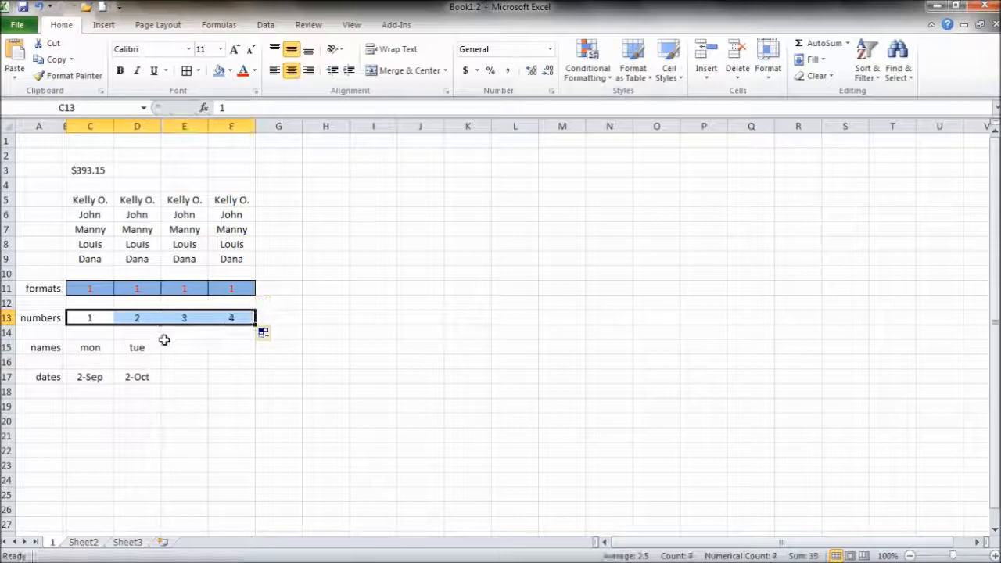
drag(92, 352, 212, 353)
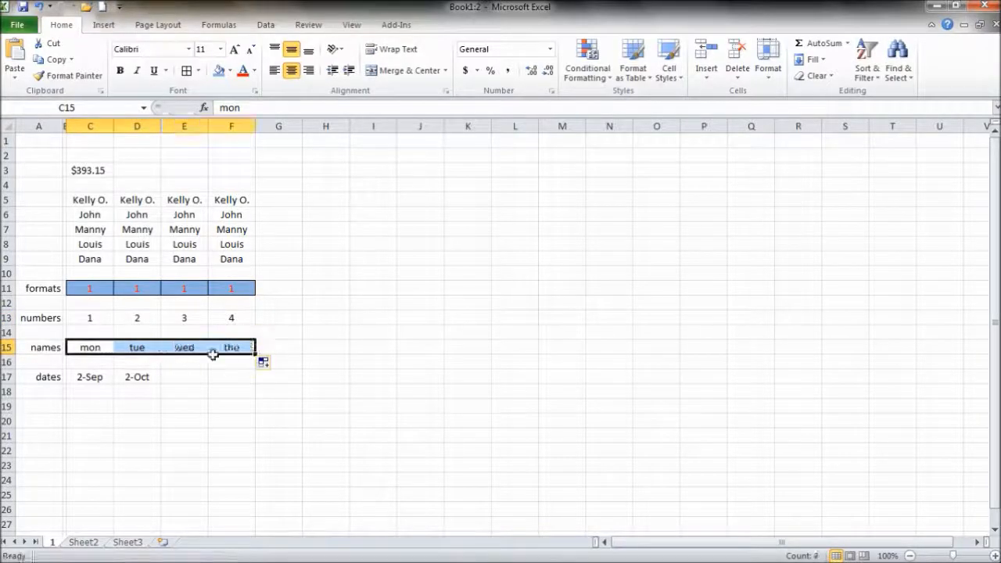
drag(90, 377, 236, 377)
- Select the four dates in row 17 in several ways to check their status bar statistics
click(239, 401)
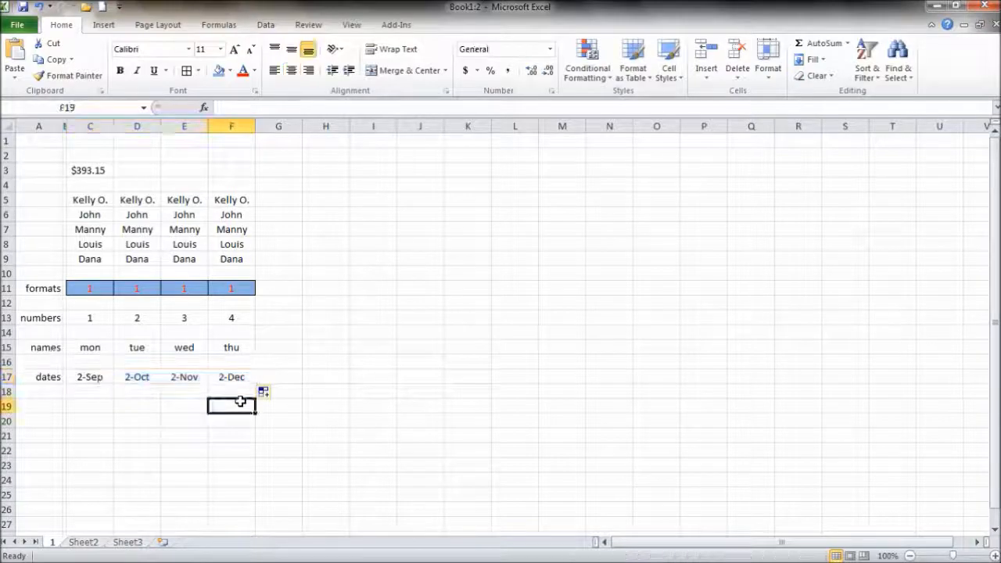
click(94, 377)
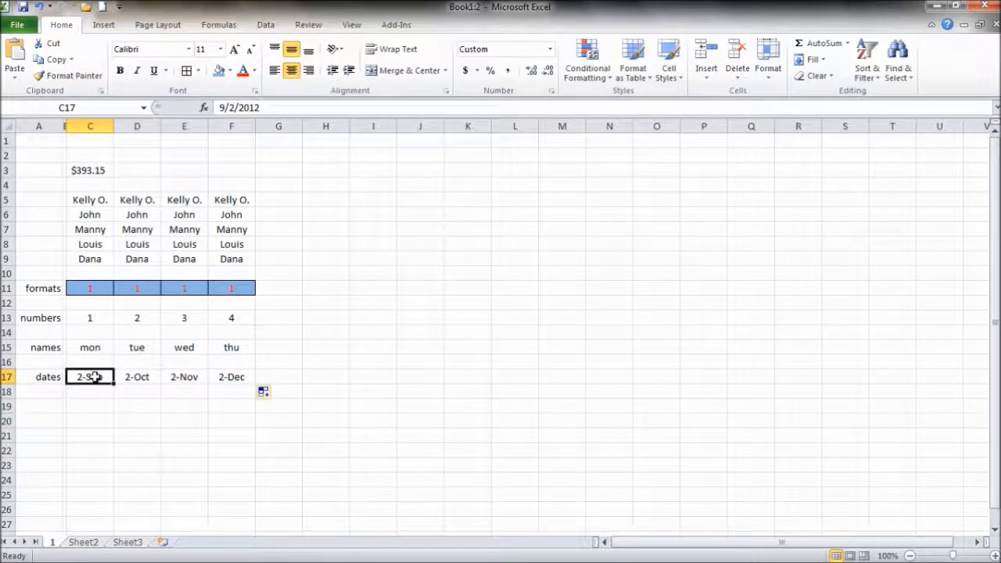
drag(95, 377, 235, 376)
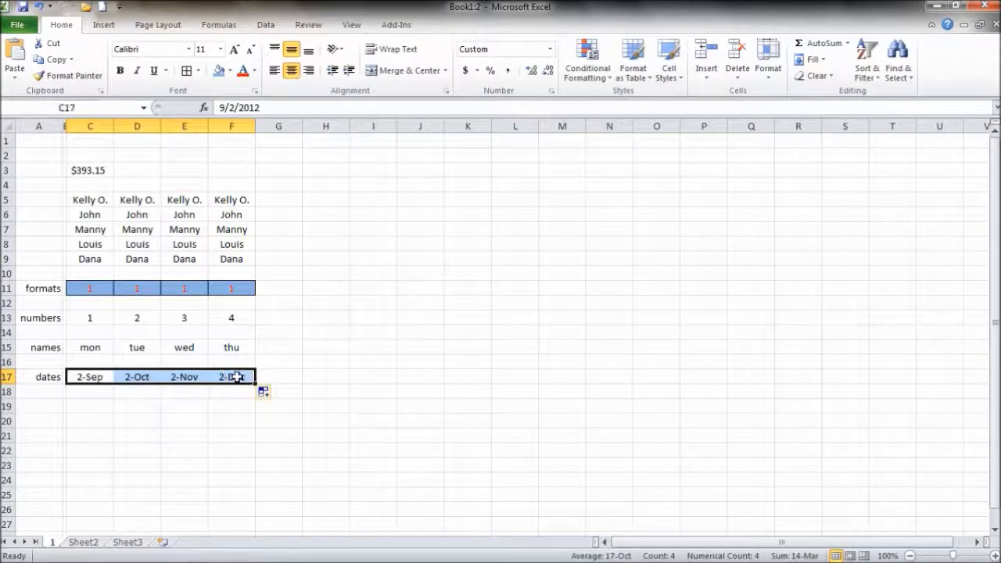
click(230, 416)
click(88, 378)
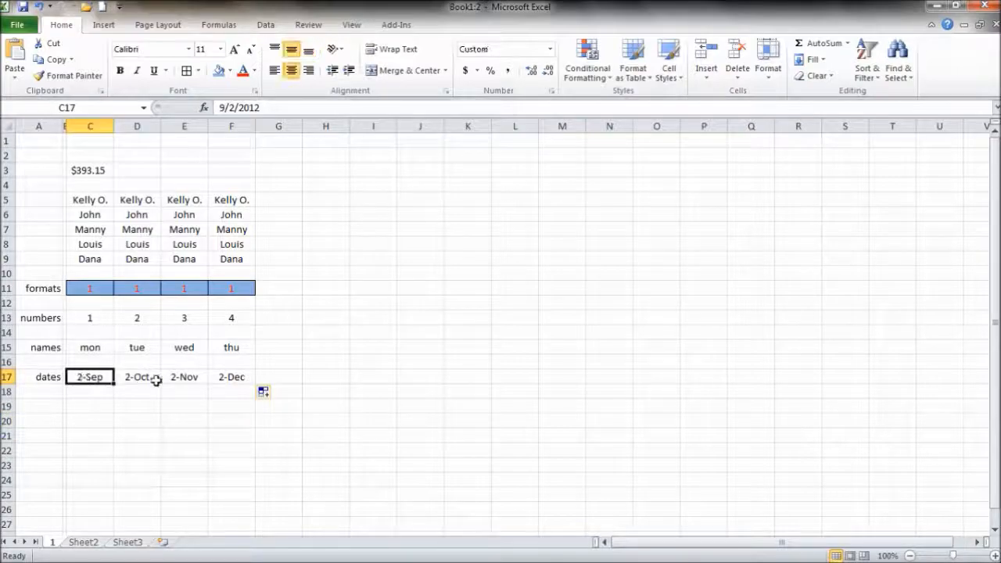
shift+click(231, 380)
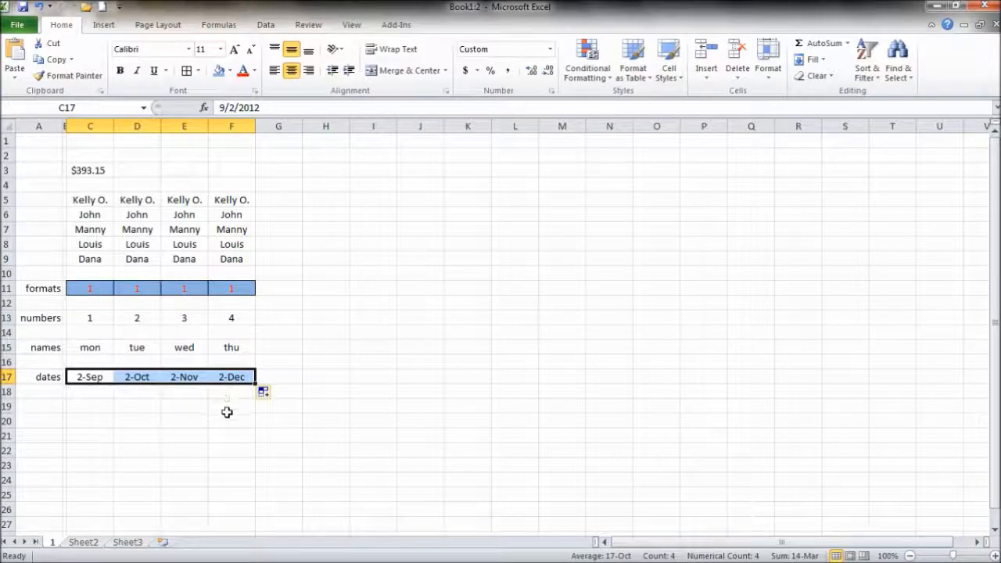
click(226, 408)
click(91, 381)
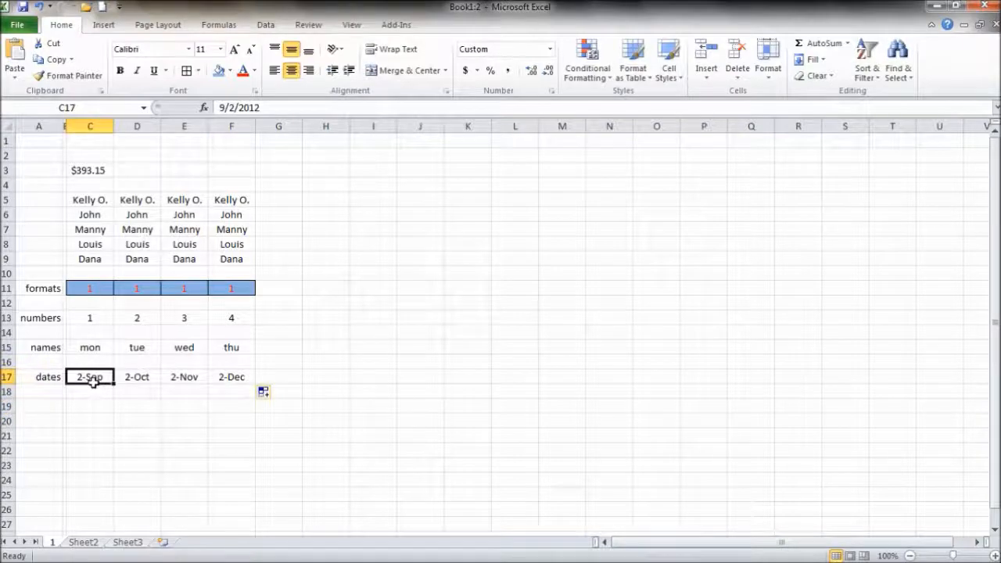
ctrl+click(180, 381)
ctrl+click(143, 383)
ctrl+click(225, 380)
click(215, 417)
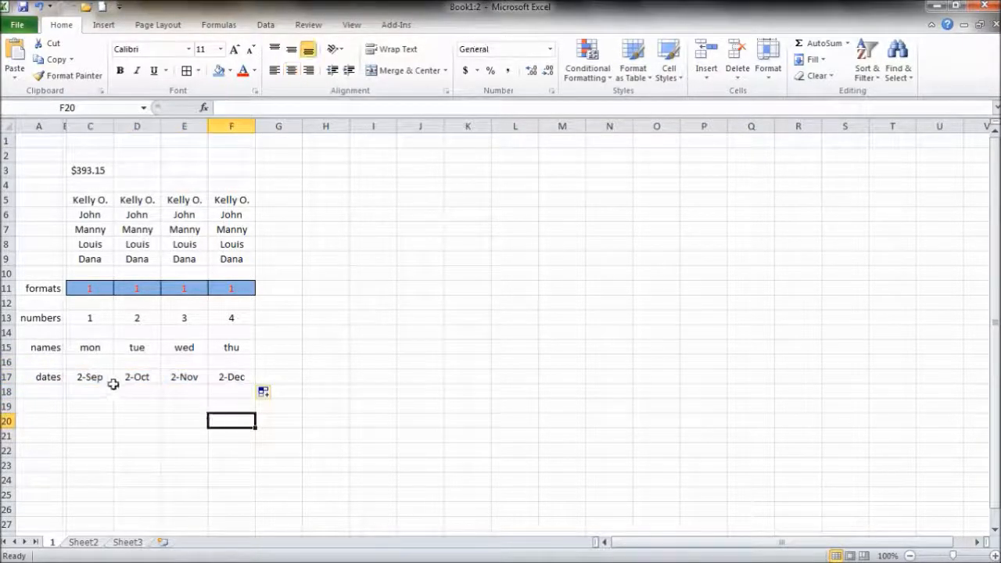
- Fill the 2-Sep–2-Dec dates down to row 25, replace row 19 with a blank row, select D21:E21
drag(96, 380, 259, 504)
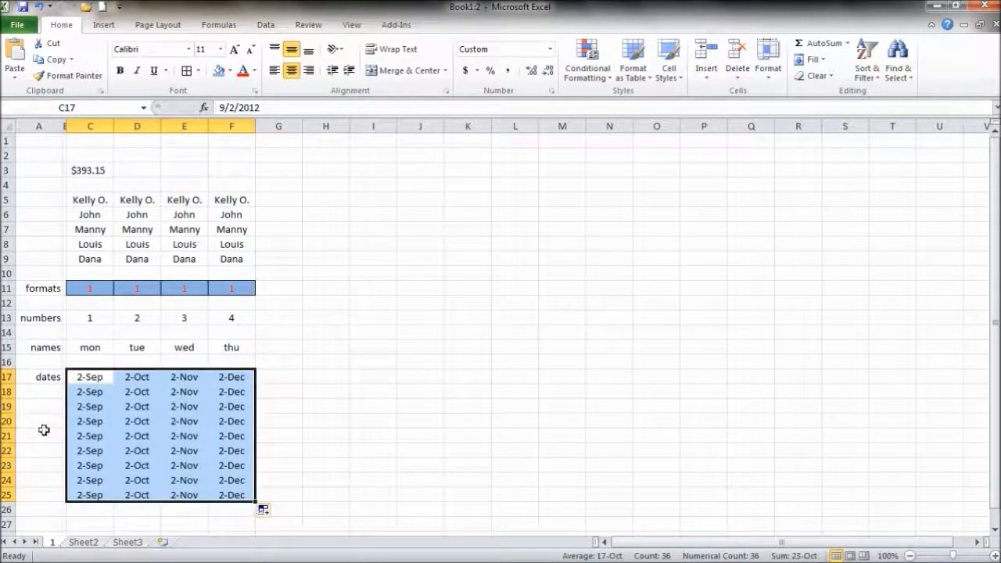
click(6, 406)
right_click(7, 406)
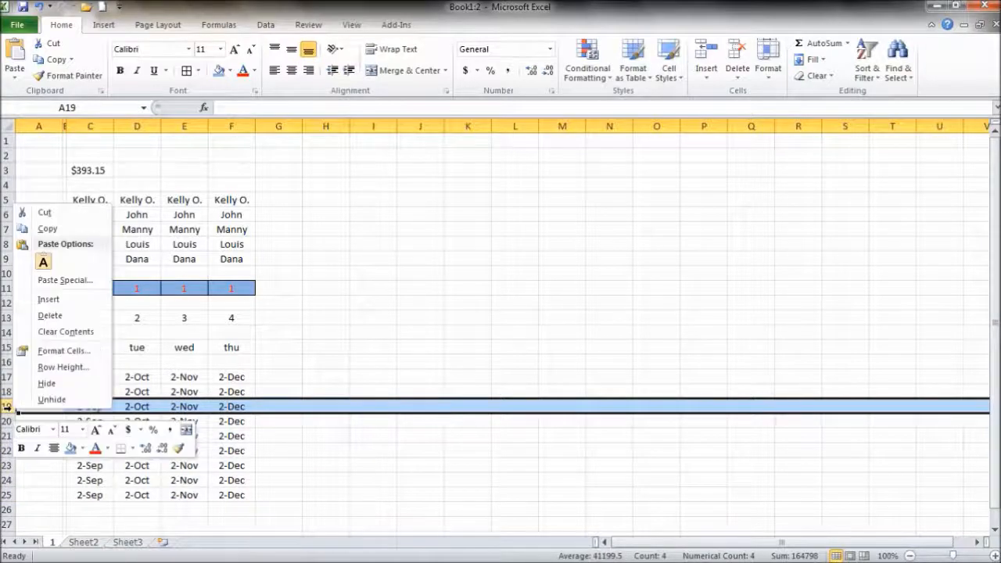
click(47, 315)
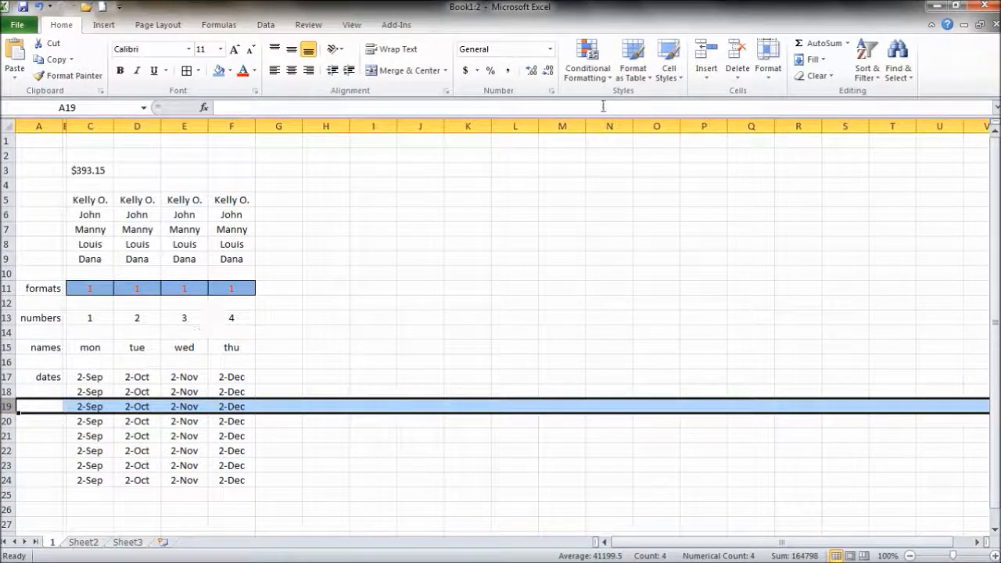
click(708, 54)
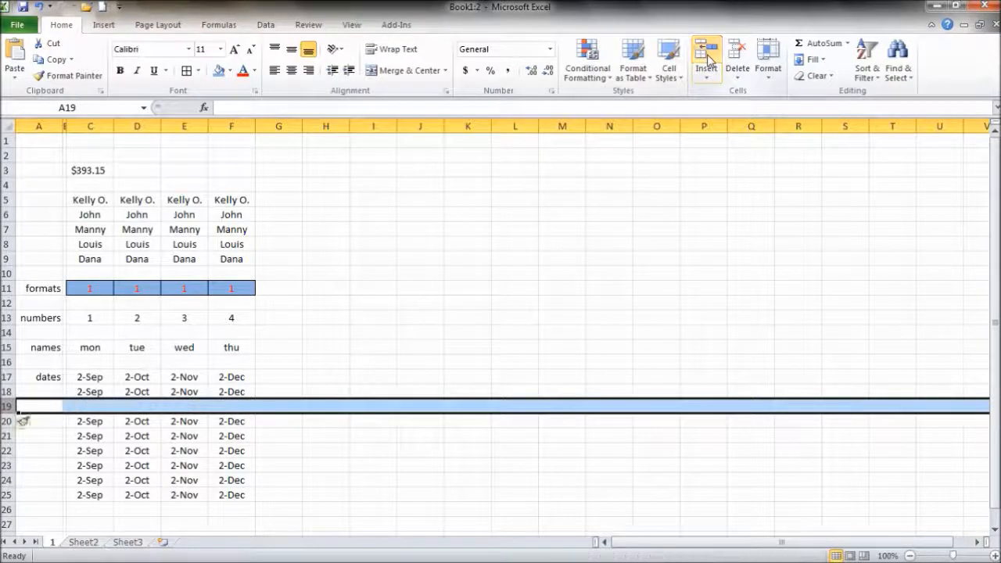
click(148, 436)
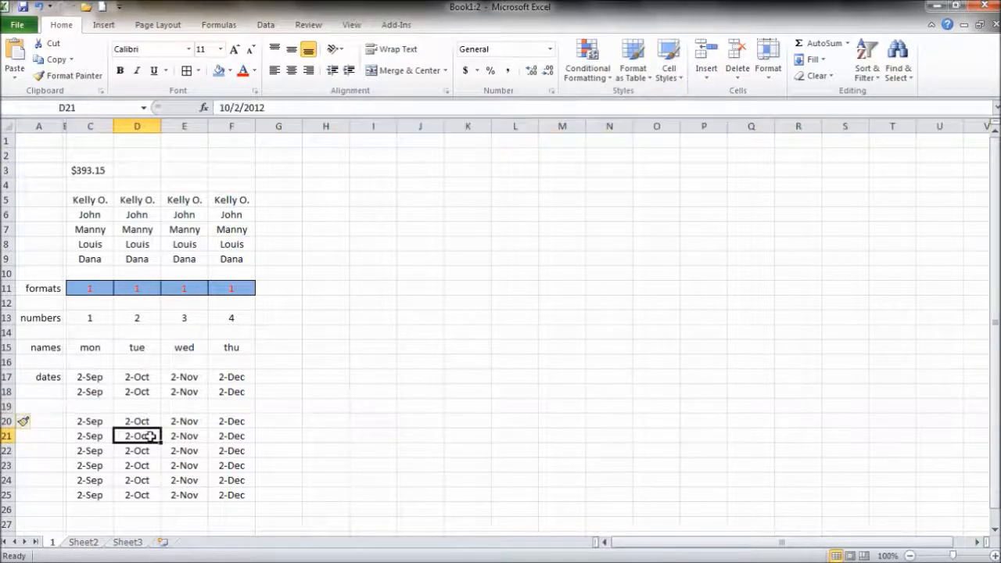
drag(149, 436, 187, 437)
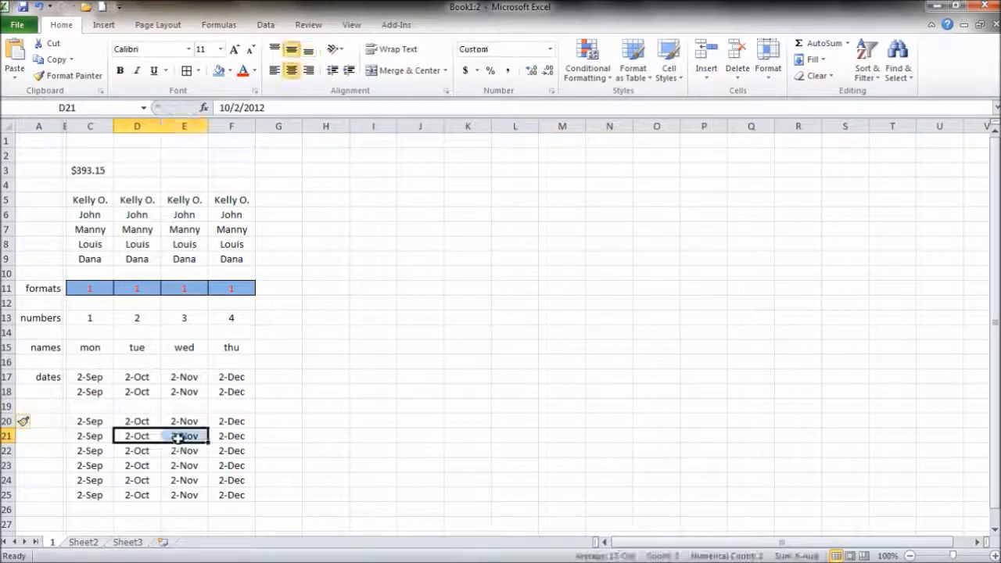
- Delete and reinsert blank cells at D21:E21, then try inserting a cell at D23 and undo it
click(737, 55)
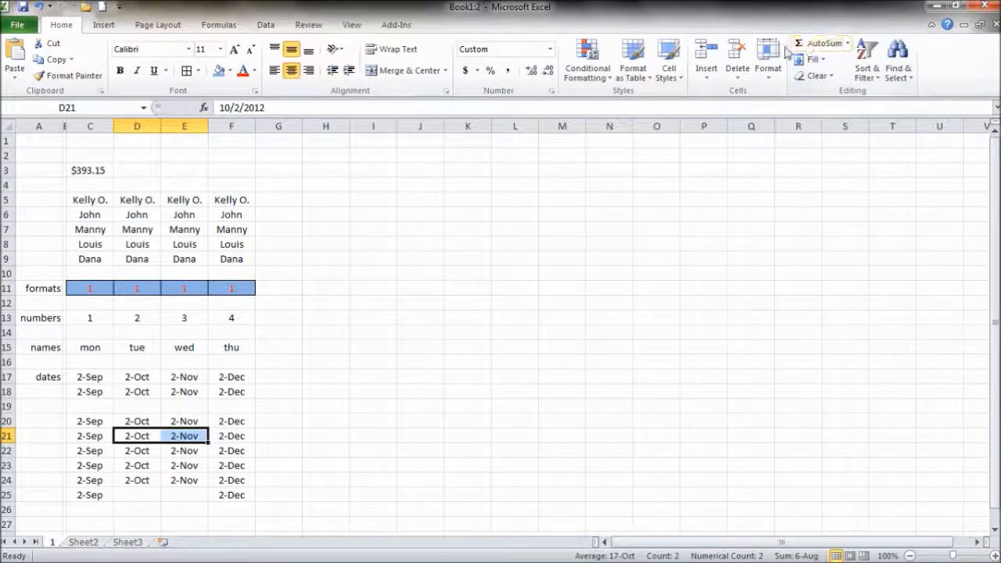
click(705, 53)
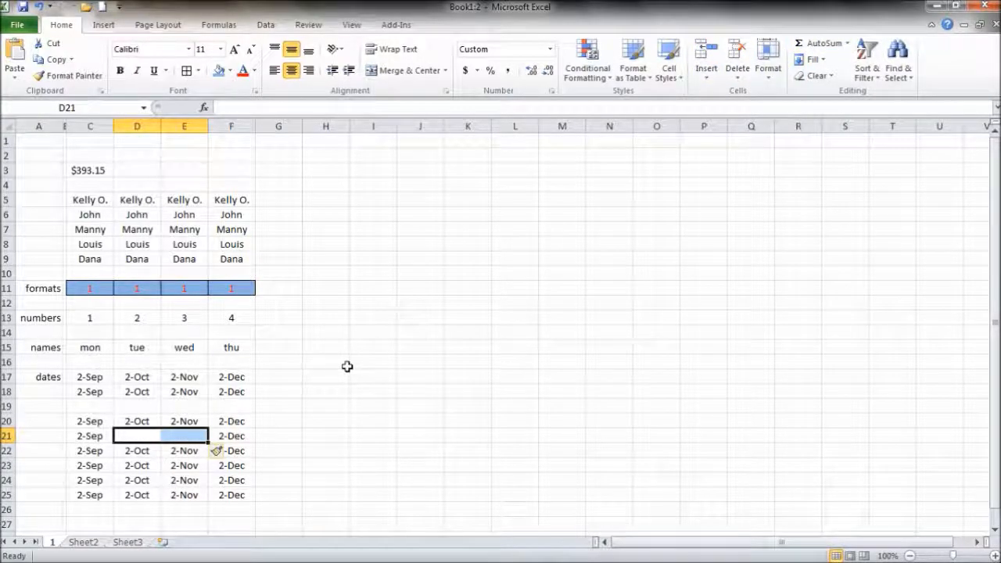
click(141, 467)
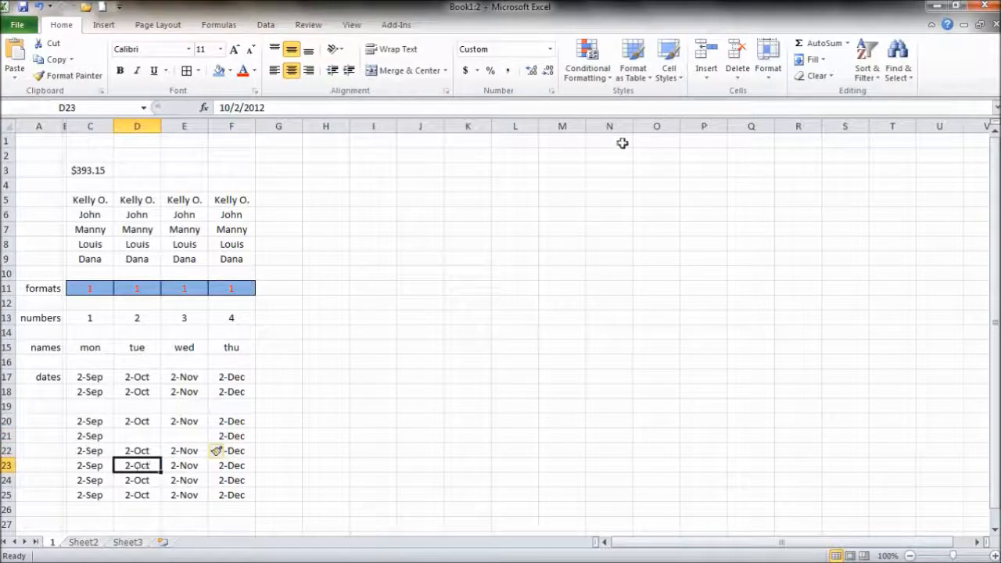
click(706, 53)
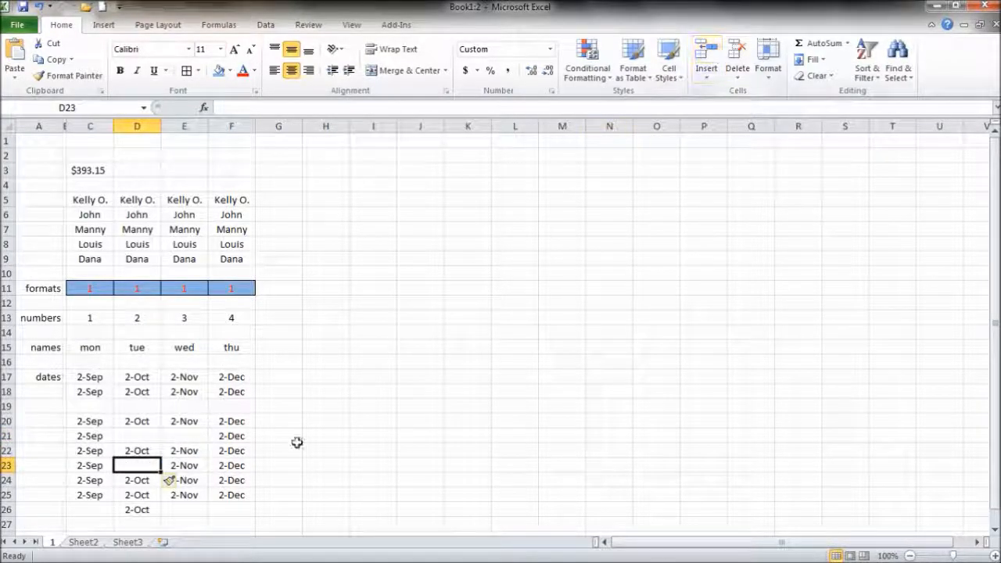
key(ctrl+z)
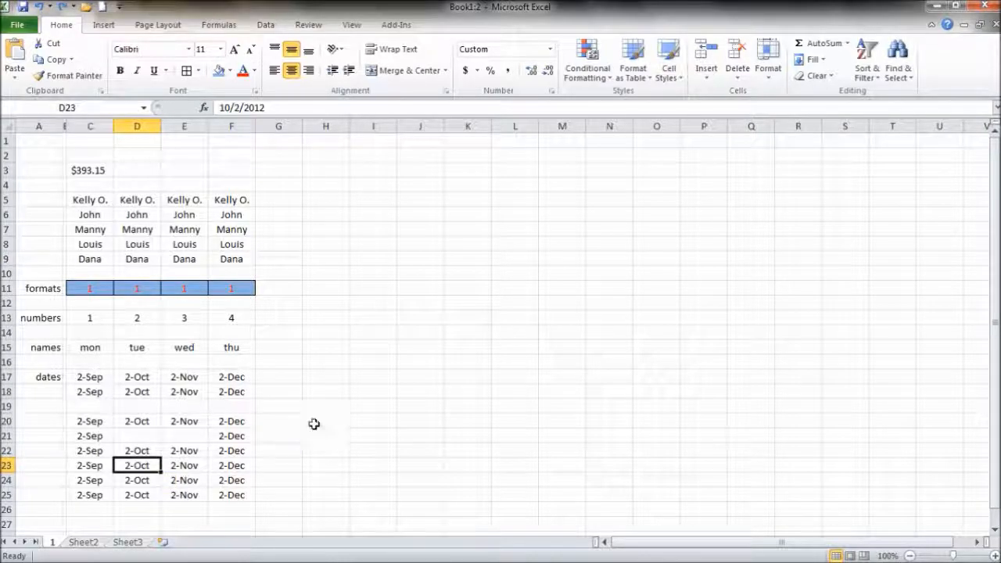
- Open the Insert cells options for D23 with Shift cells down chosen
right_click(149, 466)
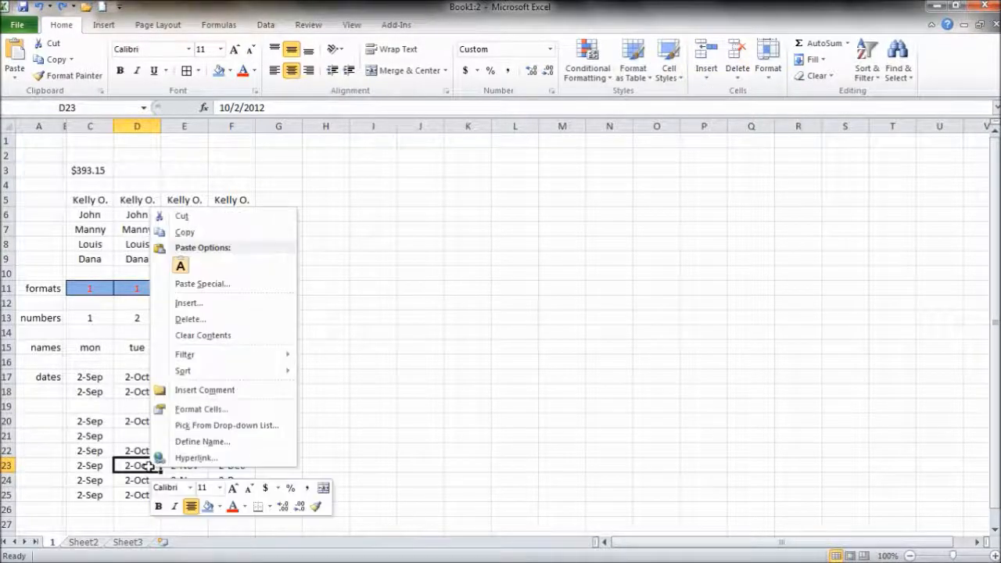
click(234, 305)
click(215, 347)
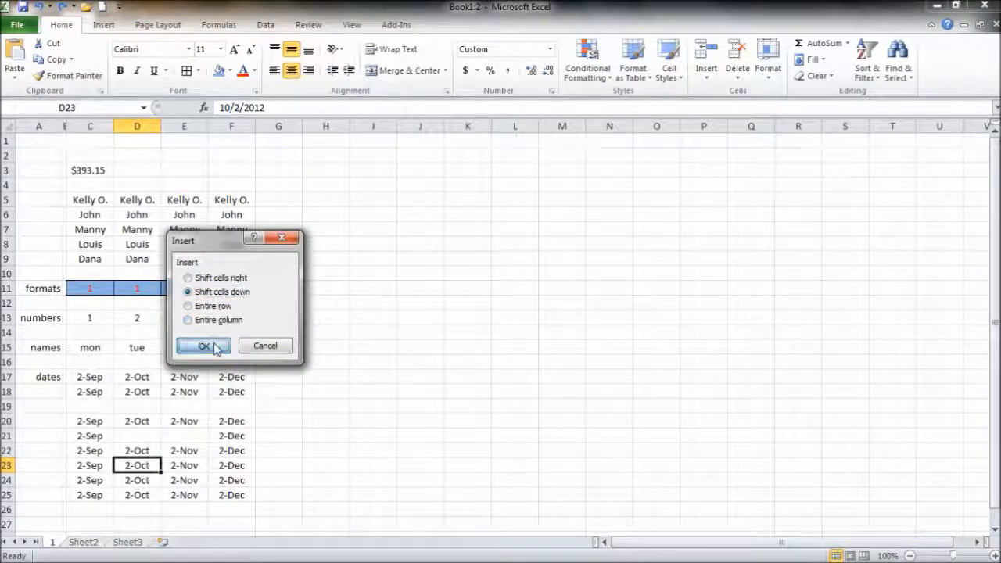